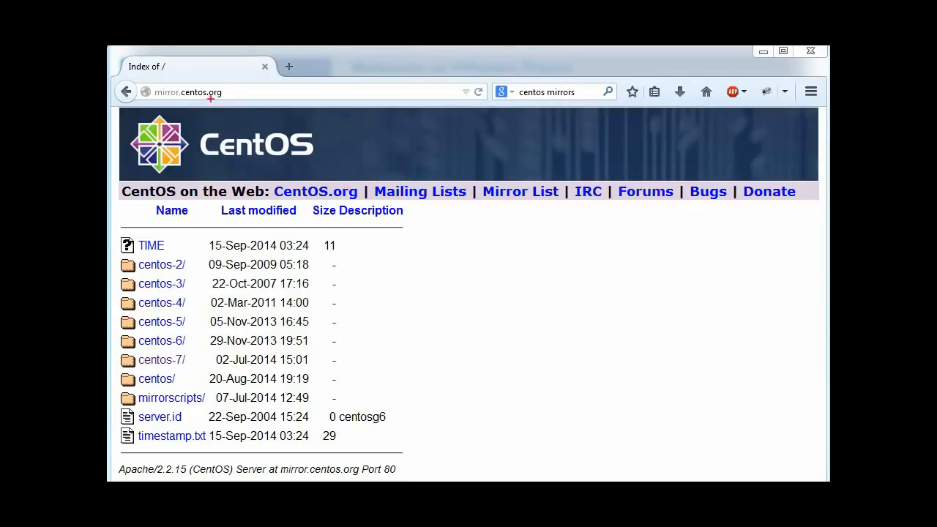
# Step: Circle the mirror.centos.org address, the directory listing and the centos-7/ folder in red
pyautogui.moveTo(228, 92); pyautogui.dragTo(318, 80)
pyautogui.moveTo(236, 84)
pyautogui.mouseDown()
pyautogui.moveTo(227, 96)
pyautogui.moveTo(240, 95)
pyautogui.moveTo(161, 71)
pyautogui.moveTo(130, 123)
pyautogui.moveTo(233, 79)
pyautogui.moveTo(154, 59)
pyautogui.mouseUp()
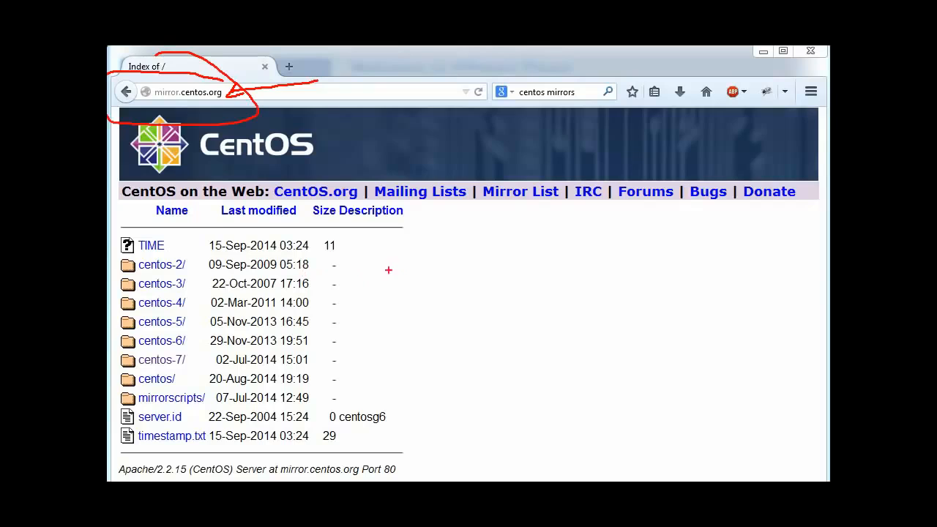
pyautogui.moveTo(109, 231); pyautogui.dragTo(150, 213)
pyautogui.moveTo(108, 432)
pyautogui.mouseDown()
pyautogui.moveTo(144, 456)
pyautogui.moveTo(249, 320)
pyautogui.moveTo(170, 224)
pyautogui.moveTo(127, 220)
pyautogui.mouseUp()
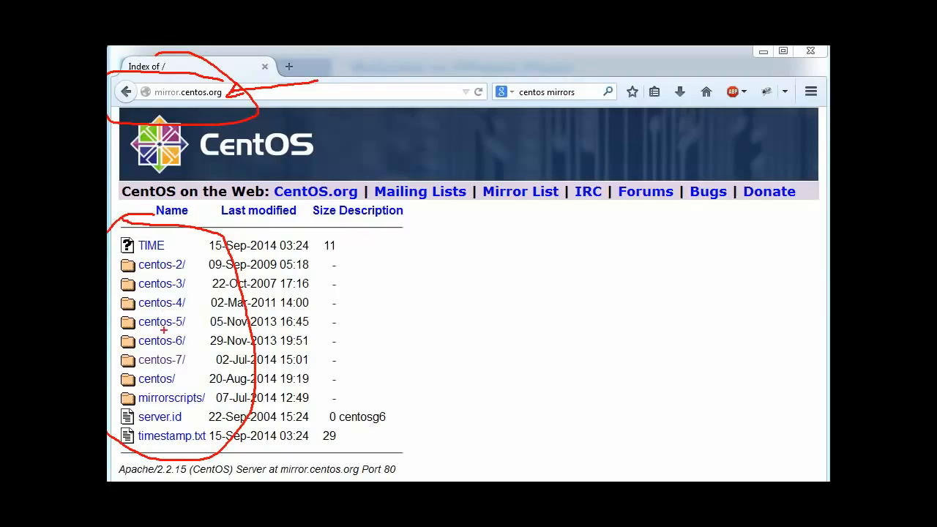
pyautogui.moveTo(195, 353)
pyautogui.mouseDown()
pyautogui.moveTo(121, 350)
pyautogui.moveTo(126, 363)
pyautogui.moveTo(223, 368)
pyautogui.moveTo(180, 350)
pyautogui.mouseUp()
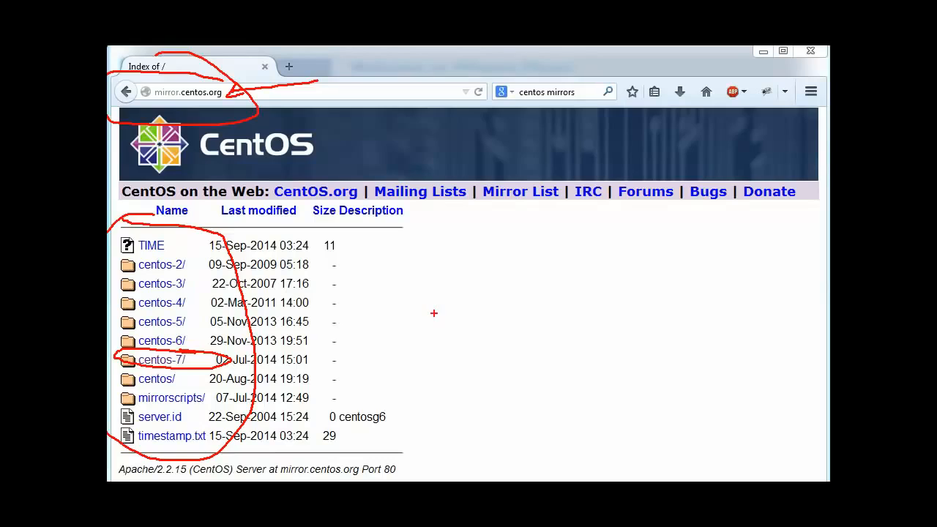
# Step: Clear the red pen markings from the mirror.centos.org page
pyautogui.press('Escape')
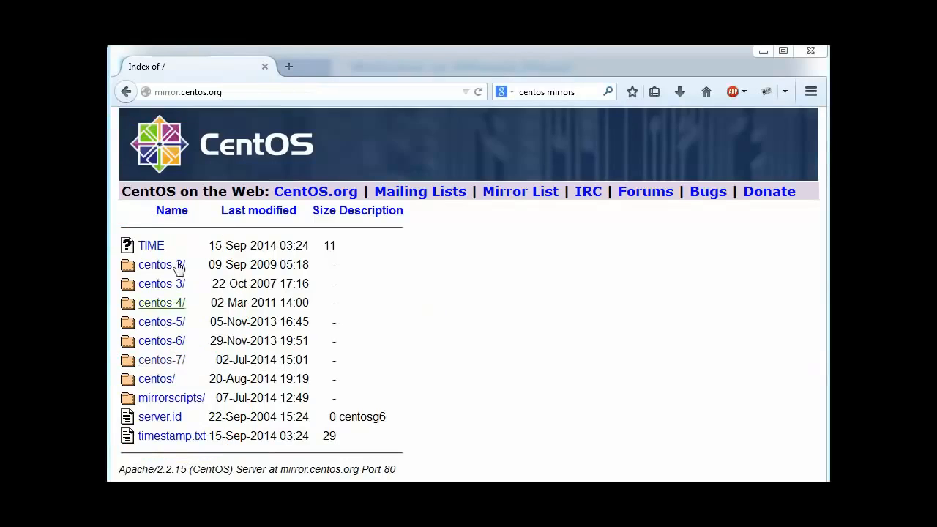
# Step: Browse centos-7/, 7/, isos/ and x86_64/ to reach the CentOS 7 ISO mirror list
pyautogui.click(152, 361)
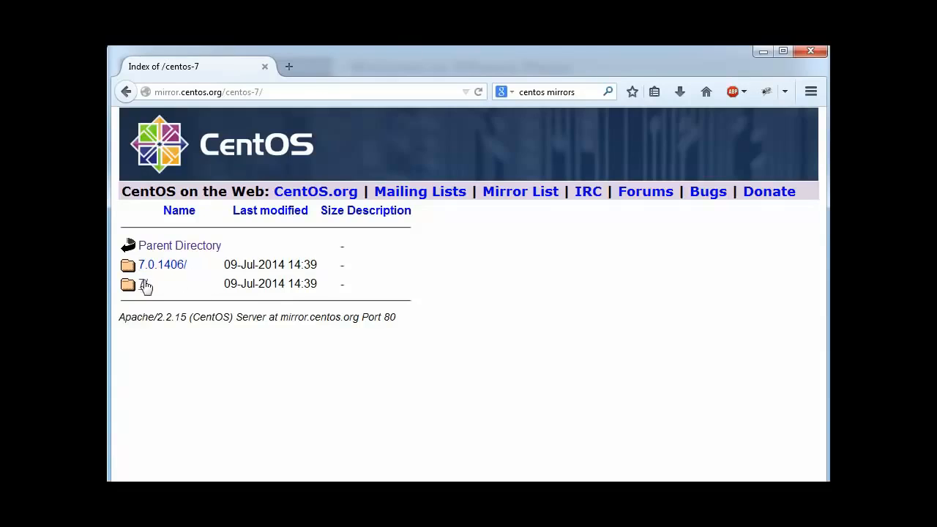
pyautogui.click(143, 286)
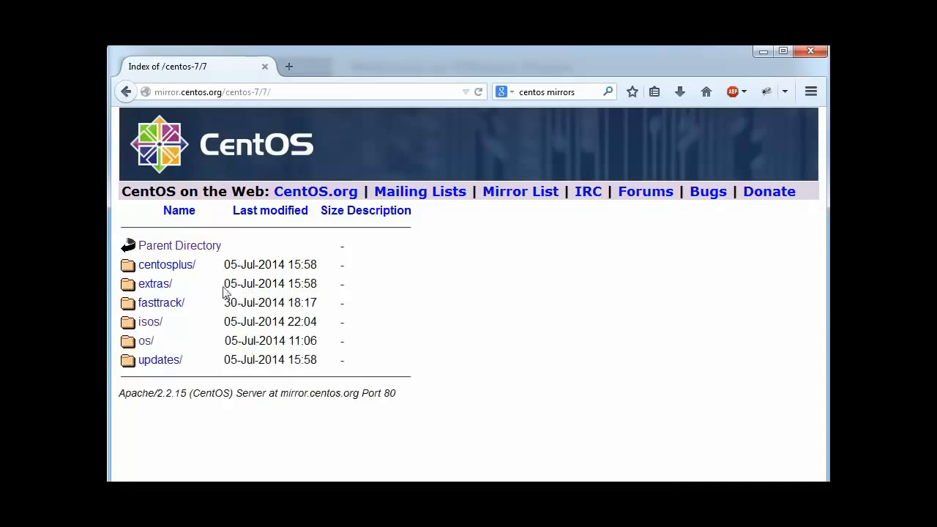
pyautogui.click(150, 326)
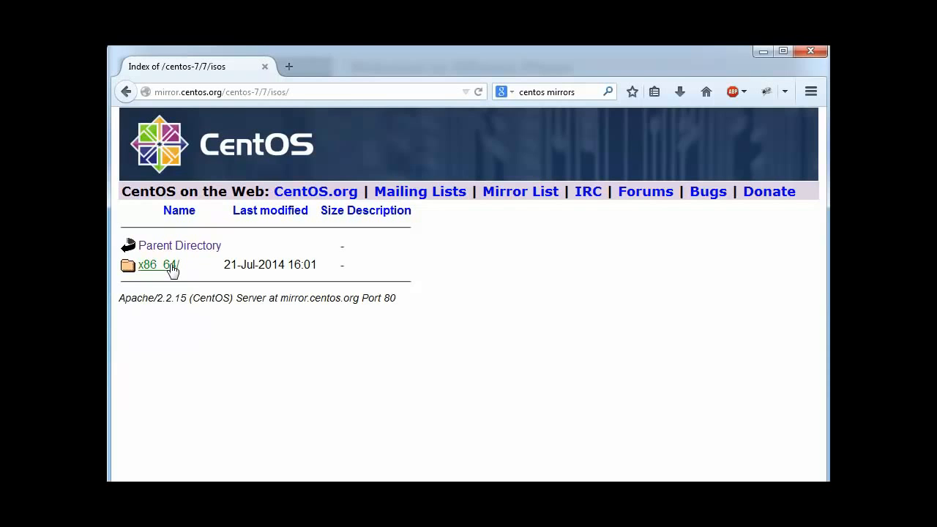
pyautogui.click(172, 270)
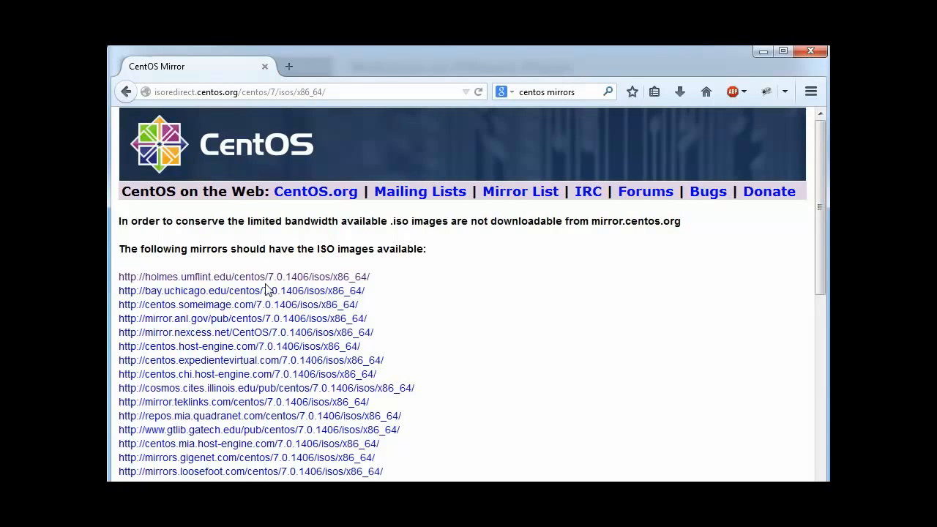
# Step: Open the holmes.umflint.edu mirror's 7.0.1406 x86_64 ISO listing
pyautogui.click(221, 277)
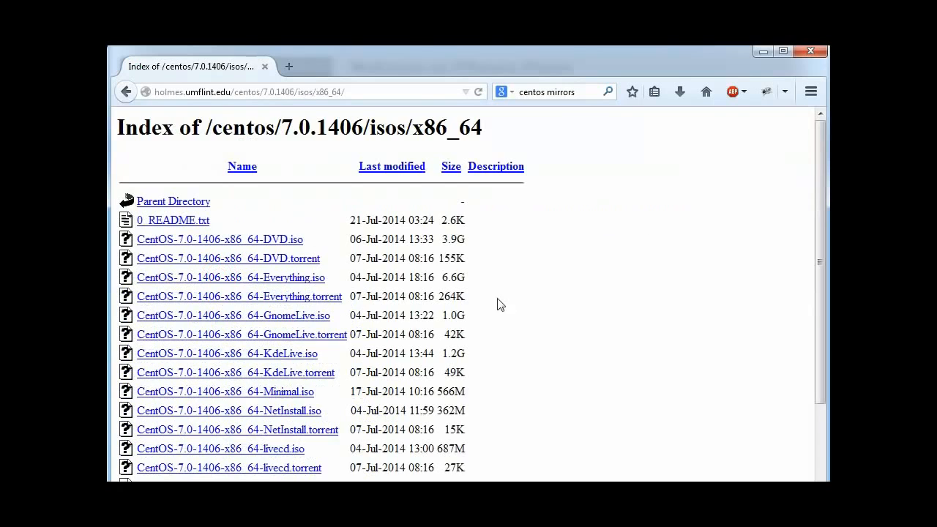
pyautogui.scroll(-3, 448, 333)
pyautogui.scroll(2, 404, 306)
pyautogui.scroll(-2, 408, 308)
pyautogui.scroll(2, 408, 310)
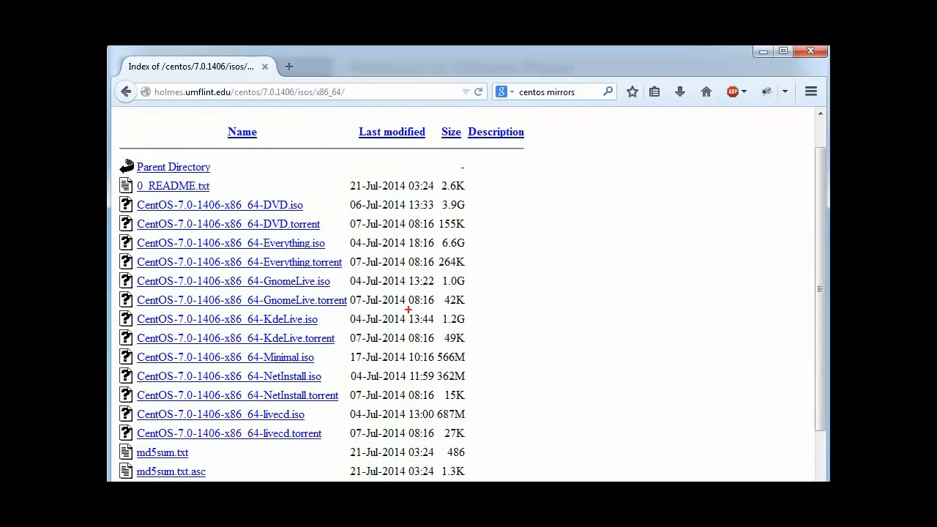
# Step: Mark the DVD, Everything and GnomeLive ISO and torrent rows in red
pyautogui.moveTo(312, 205)
pyautogui.mouseDown()
pyautogui.moveTo(308, 194)
pyautogui.moveTo(338, 206)
pyautogui.mouseUp()
pyautogui.moveTo(333, 226); pyautogui.dragTo(409, 216)
pyautogui.moveTo(334, 217); pyautogui.dragTo(487, 238)
pyautogui.moveTo(339, 236)
pyautogui.mouseDown()
pyautogui.moveTo(331, 246)
pyautogui.moveTo(454, 264)
pyautogui.mouseUp()
pyautogui.moveTo(354, 257)
pyautogui.mouseDown()
pyautogui.moveTo(345, 262)
pyautogui.moveTo(481, 287)
pyautogui.mouseUp()
pyautogui.moveTo(349, 262); pyautogui.dragTo(331, 282)
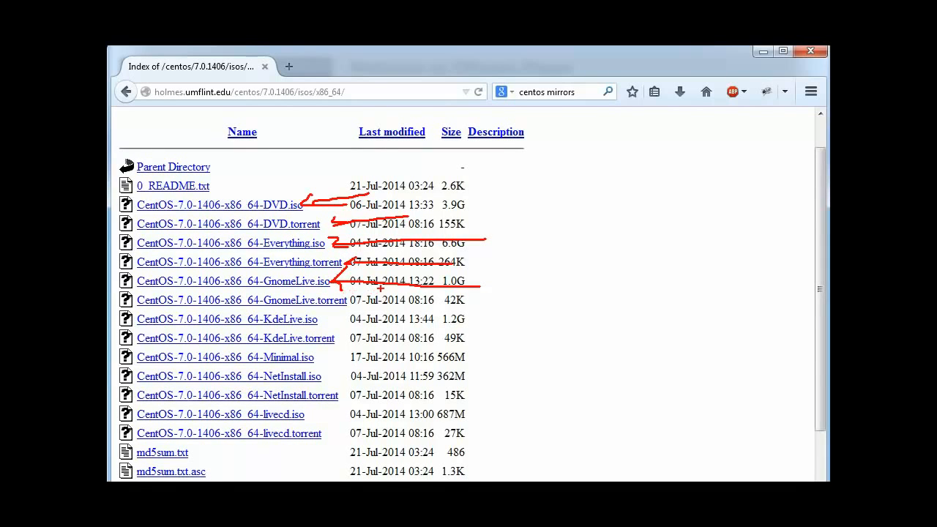
pyautogui.moveTo(359, 301)
pyautogui.mouseDown()
pyautogui.moveTo(416, 300)
pyautogui.moveTo(366, 306)
pyautogui.moveTo(463, 324)
pyautogui.mouseUp()
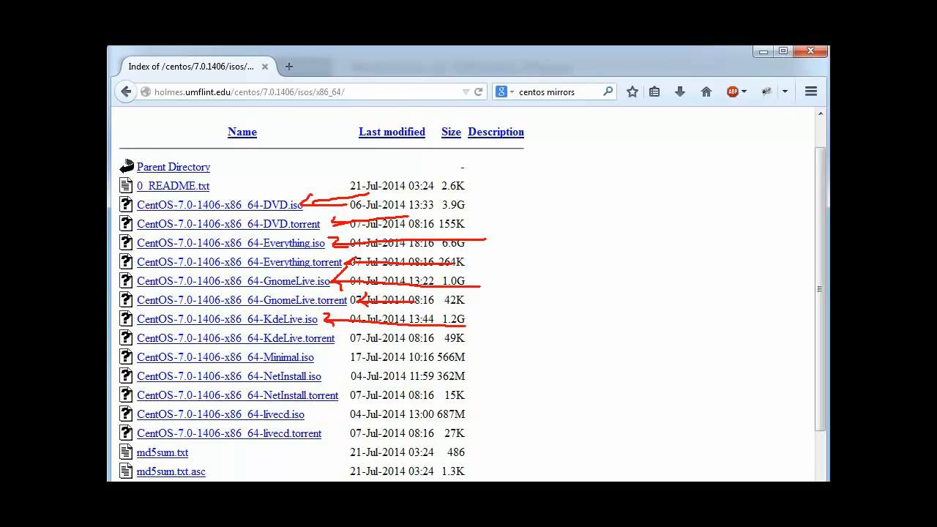
# Step: Mark the Minimal and NetInstall ISOs, strike through the KdeLive and livecd rows, then clear the marks
pyautogui.moveTo(339, 342); pyautogui.dragTo(450, 338)
pyautogui.moveTo(321, 358)
pyautogui.mouseDown()
pyautogui.moveTo(369, 358)
pyautogui.moveTo(324, 362)
pyautogui.mouseUp()
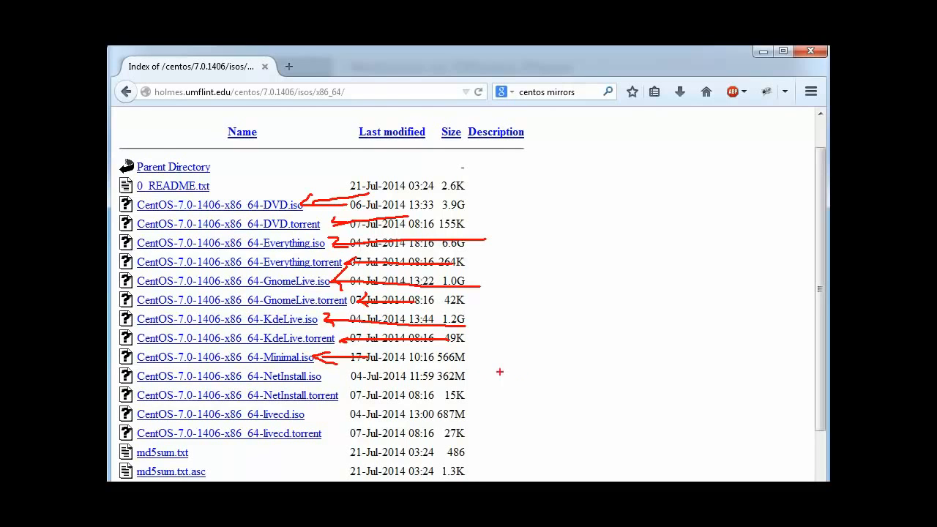
pyautogui.moveTo(311, 350)
pyautogui.mouseDown()
pyautogui.moveTo(158, 348)
pyautogui.moveTo(135, 358)
pyautogui.moveTo(346, 366)
pyautogui.moveTo(306, 356)
pyautogui.mouseUp()
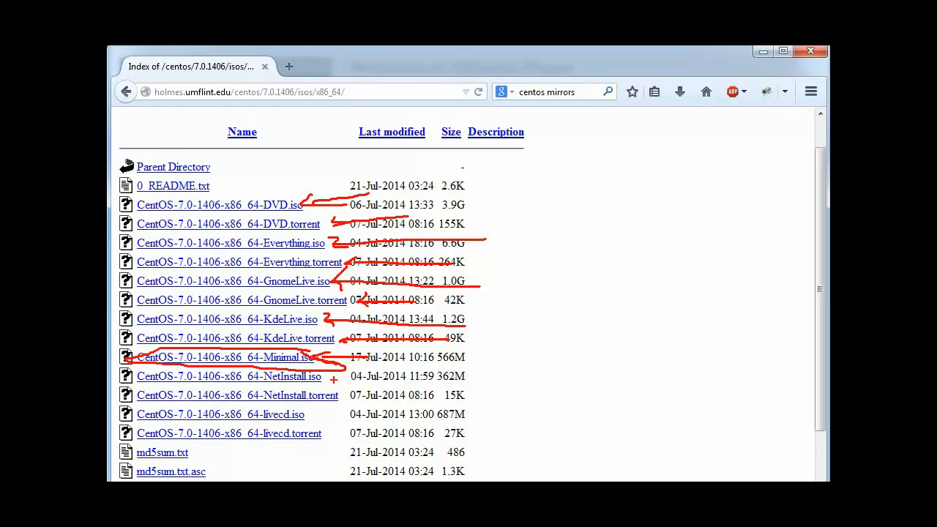
pyautogui.moveTo(326, 380); pyautogui.dragTo(456, 379)
pyautogui.moveTo(326, 385); pyautogui.dragTo(338, 388)
pyautogui.moveTo(344, 395); pyautogui.dragTo(462, 394)
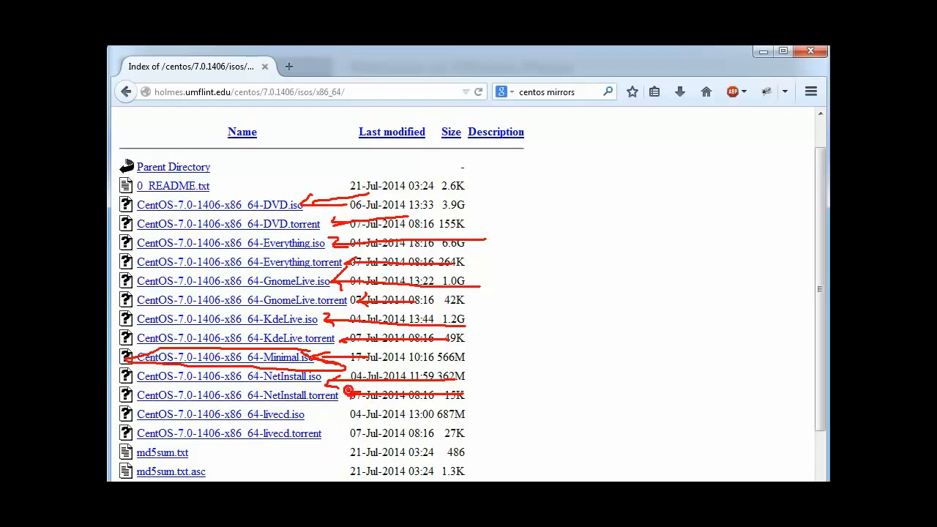
pyautogui.moveTo(319, 414); pyautogui.dragTo(464, 414)
pyautogui.moveTo(332, 438); pyautogui.dragTo(433, 437)
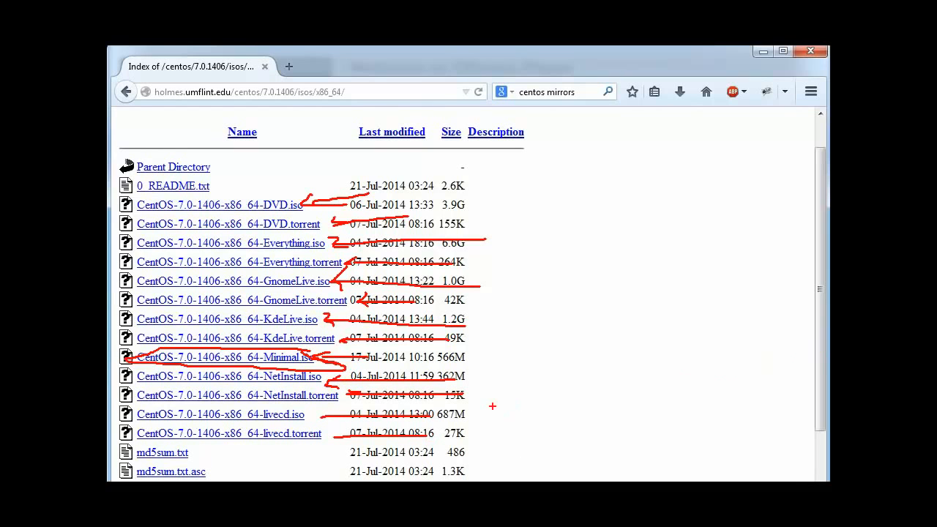
pyautogui.press('Escape')
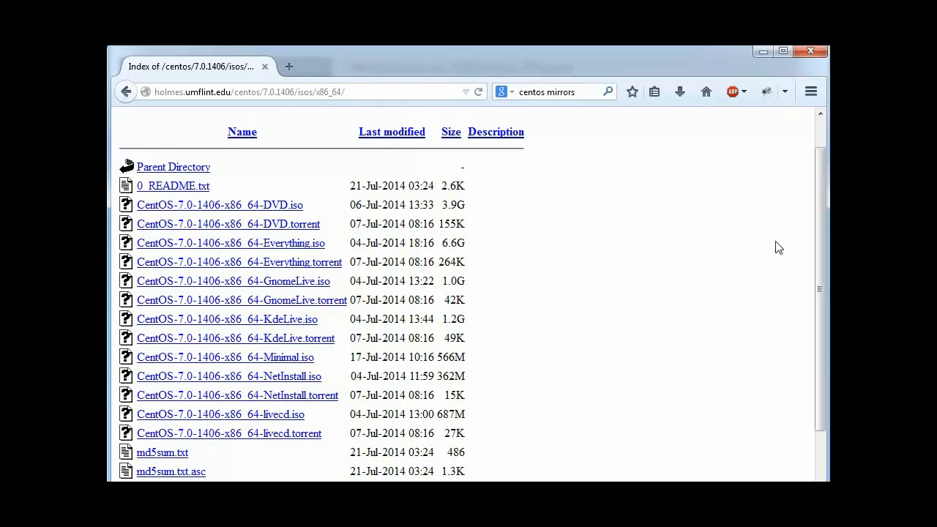
pyautogui.scroll(-2, 809, 308)
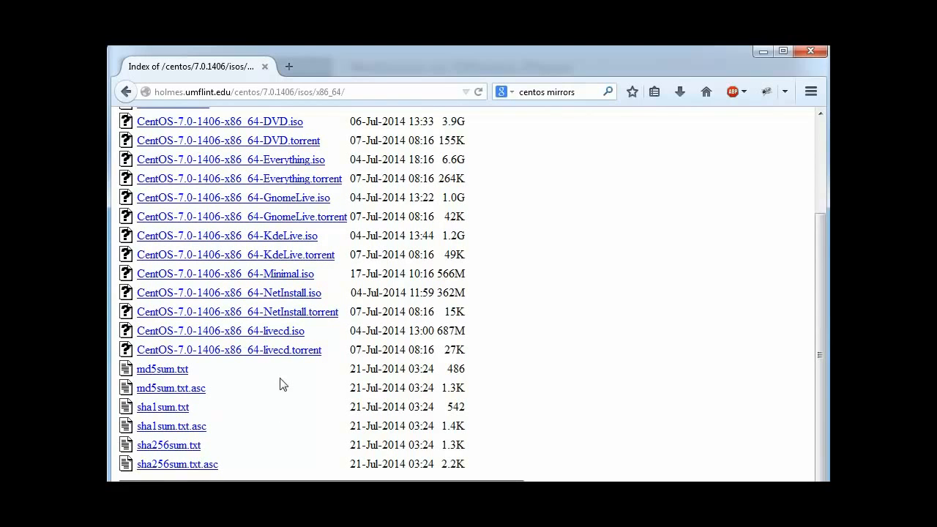
pyautogui.scroll(3, 308, 396)
pyautogui.scroll(-2, 330, 402)
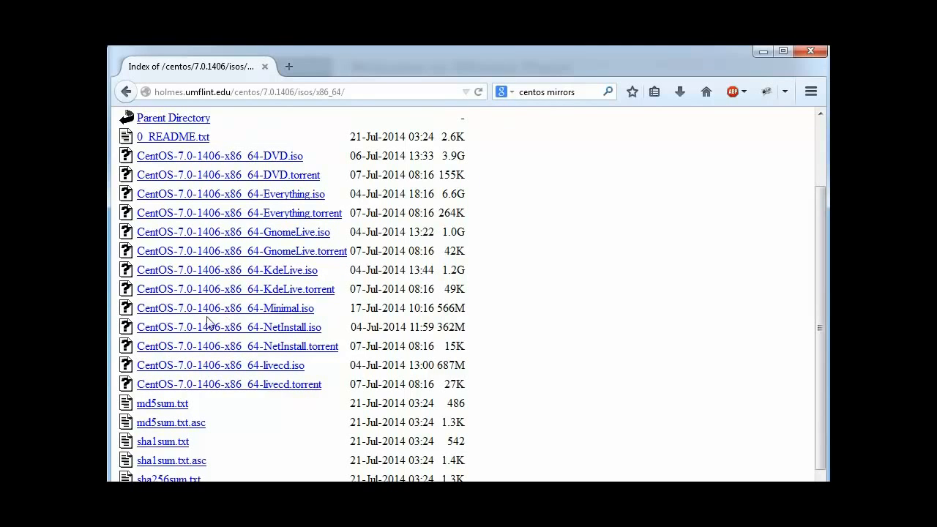
pyautogui.click(270, 328)
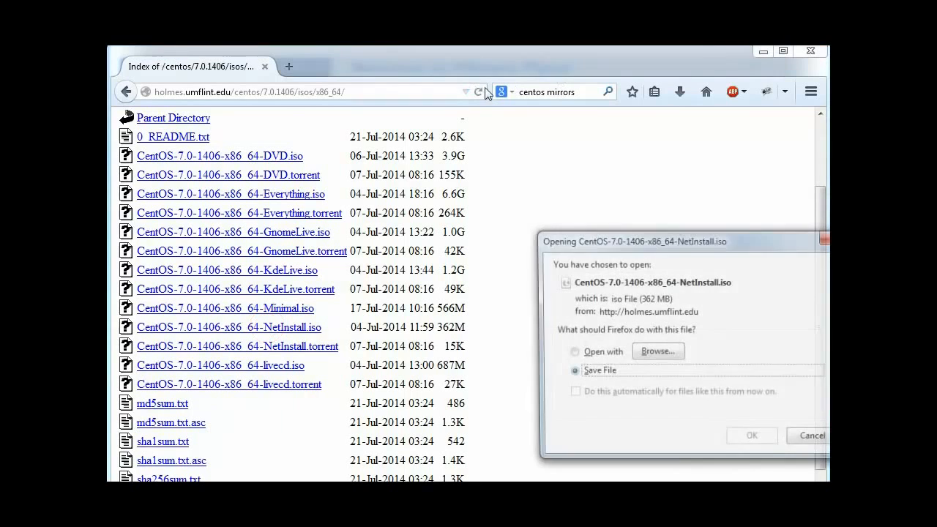
pyautogui.click(814, 439)
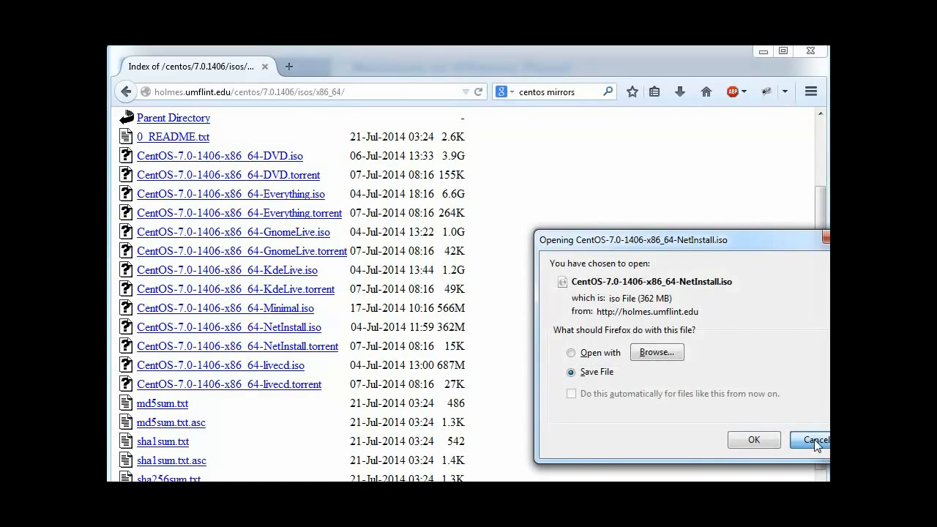
pyautogui.click(814, 439)
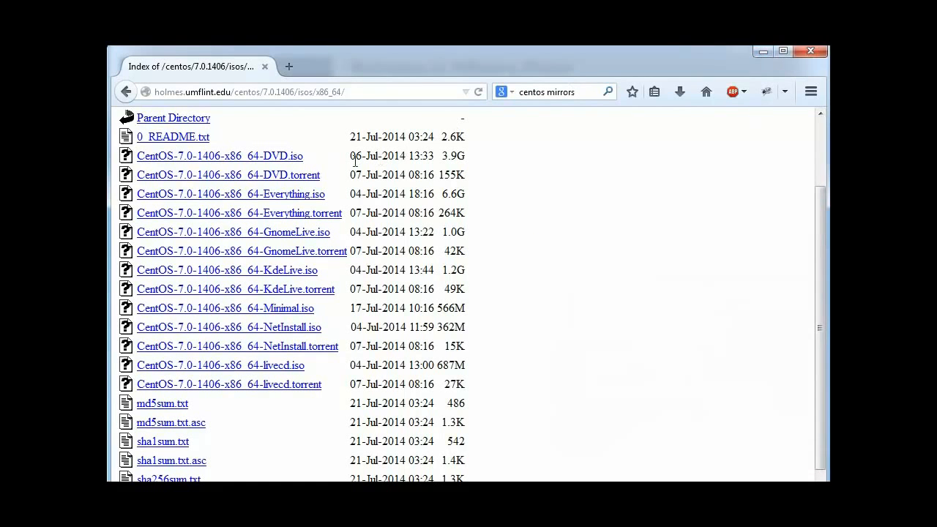
pyautogui.scroll(2, 425, 175)
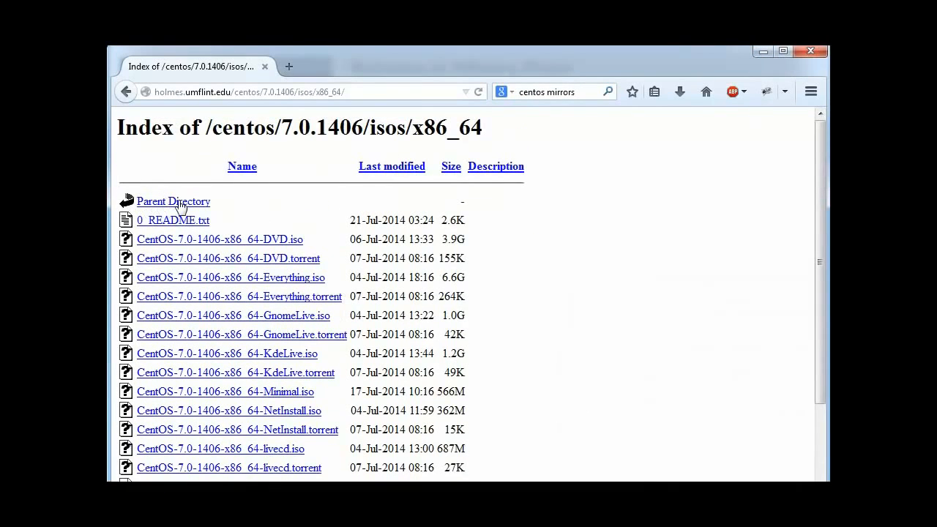
# Step: Go up to the 7.0.1406 folder and open os/x86_64/ on the mirror
pyautogui.click(177, 205)
pyautogui.click(175, 205)
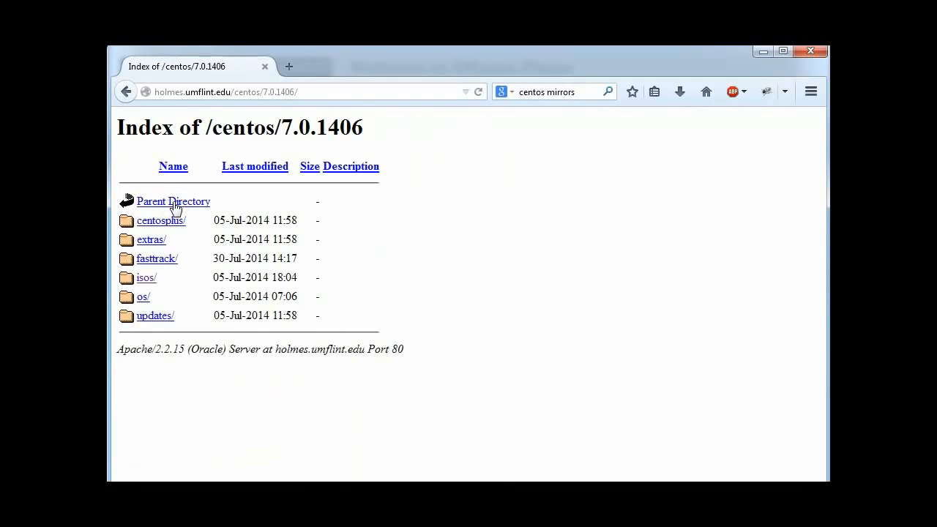
pyautogui.click(143, 297)
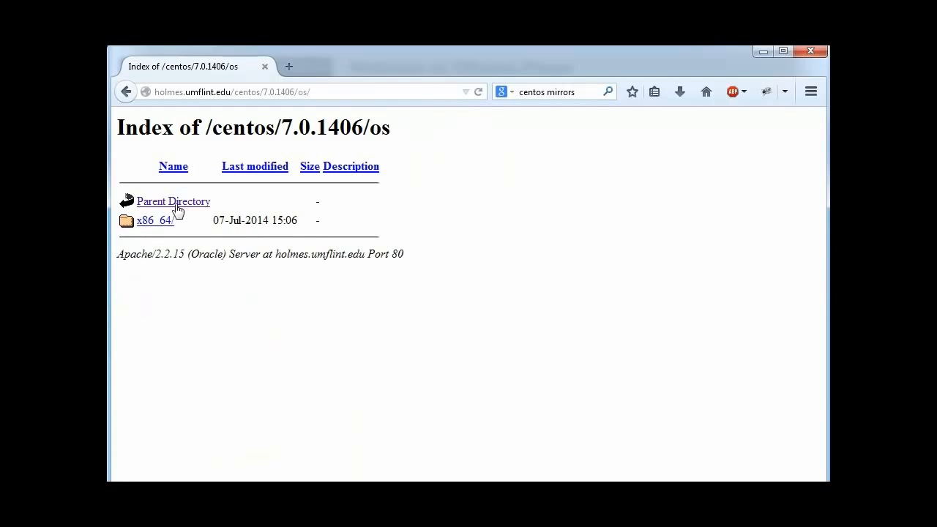
pyautogui.click(160, 220)
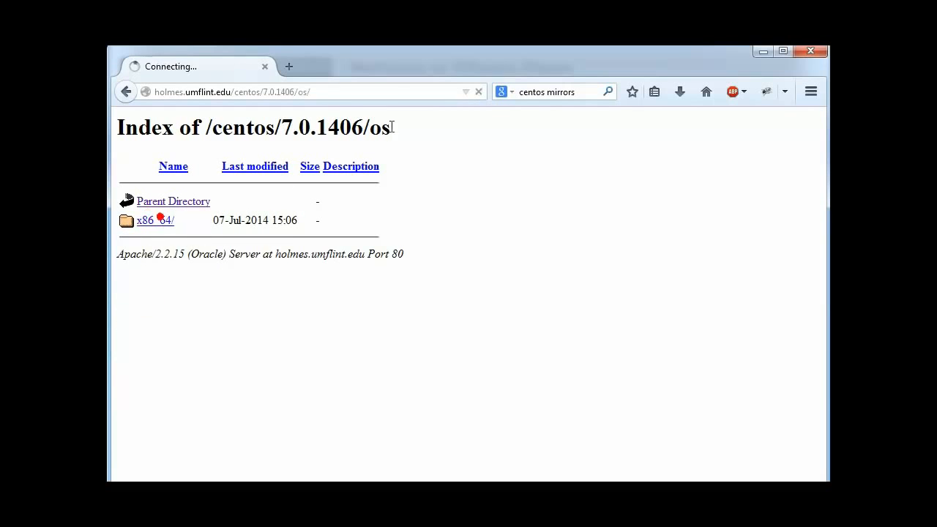
# Step: Circle the listing's address and arrow the images/ folder in red, then clear the marks
pyautogui.click(366, 91)
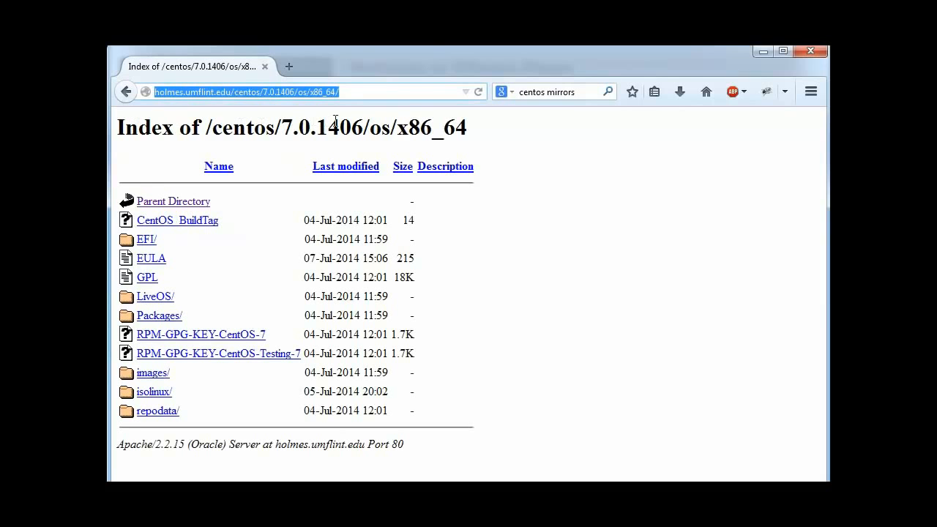
pyautogui.click(358, 91)
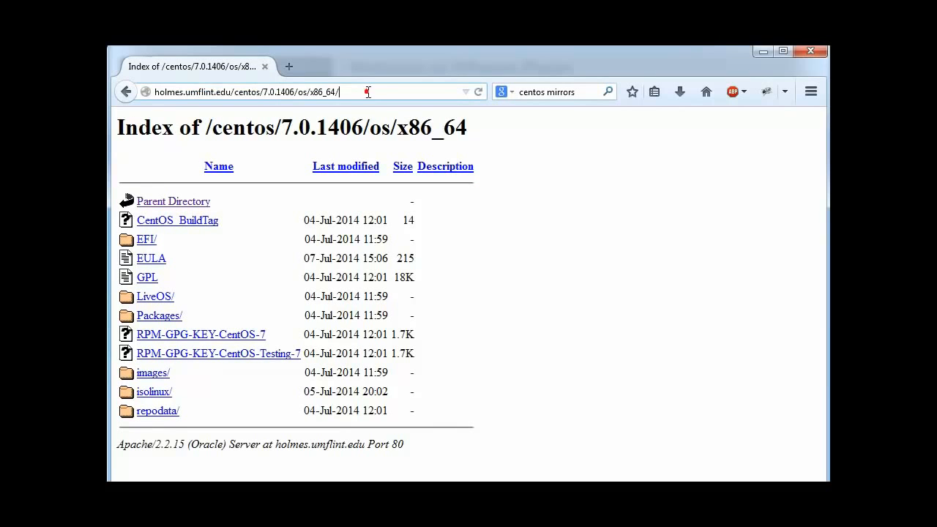
pyautogui.moveTo(347, 80)
pyautogui.mouseDown()
pyautogui.moveTo(108, 82)
pyautogui.moveTo(175, 119)
pyautogui.moveTo(364, 104)
pyautogui.moveTo(339, 89)
pyautogui.mouseUp()
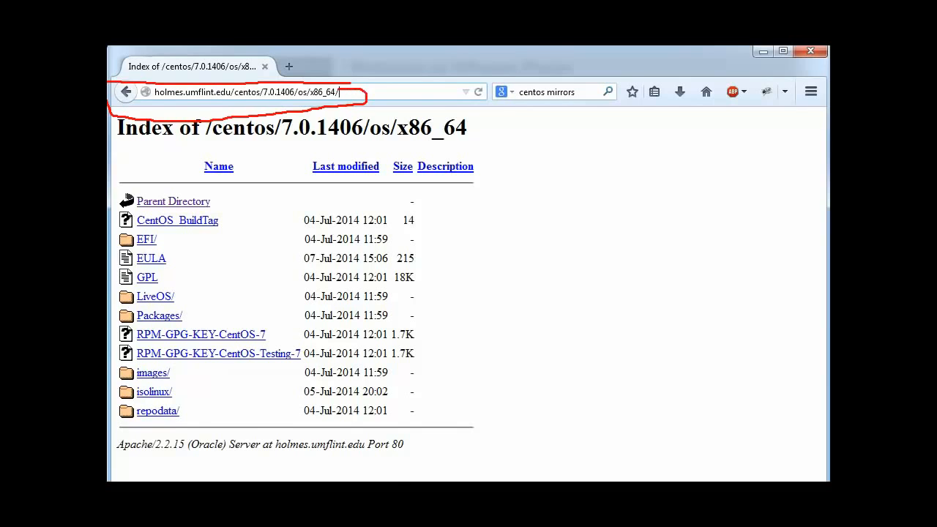
pyautogui.moveTo(172, 375); pyautogui.dragTo(287, 362)
pyautogui.moveTo(176, 369); pyautogui.dragTo(209, 377)
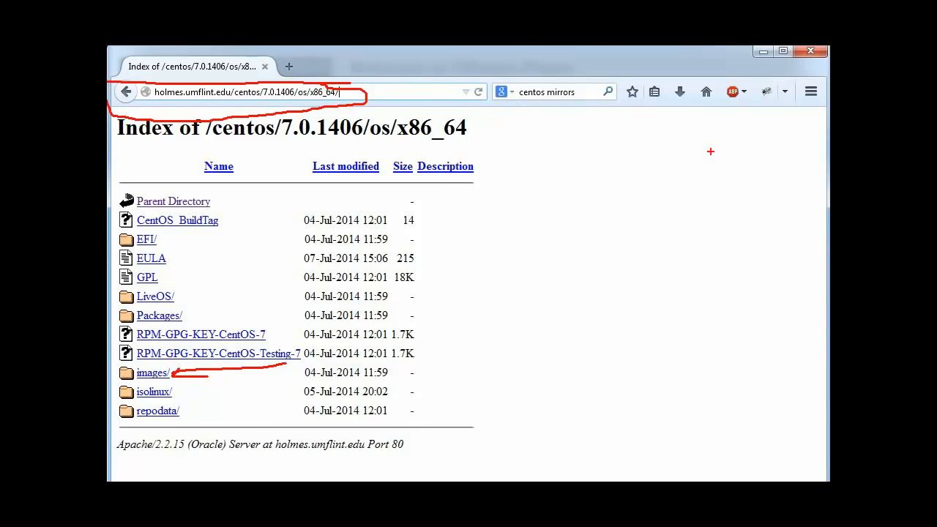
pyautogui.press('Escape')
# Step: Begin a new virtual machine from the CentOS 7 disc image, detected as Red Hat Enterprise Linux 6 64-bit
pyautogui.click(761, 52)
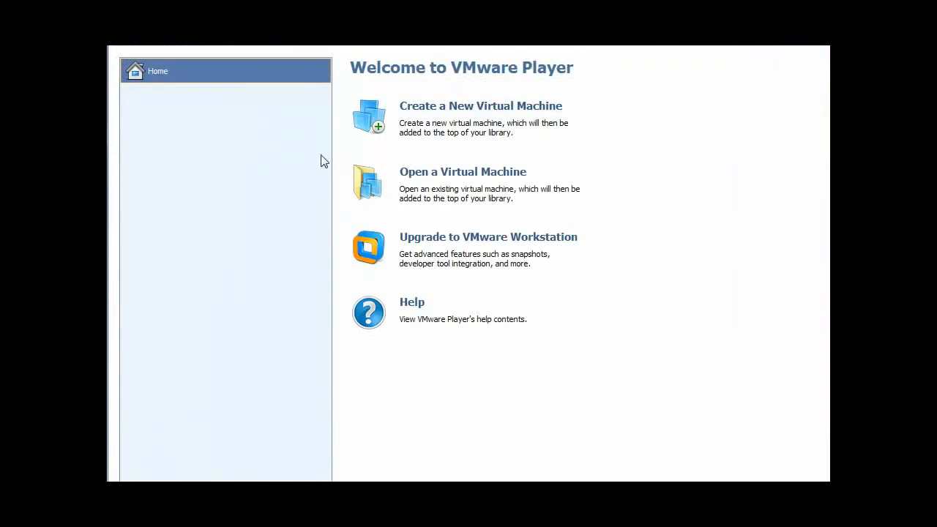
pyautogui.click(477, 106)
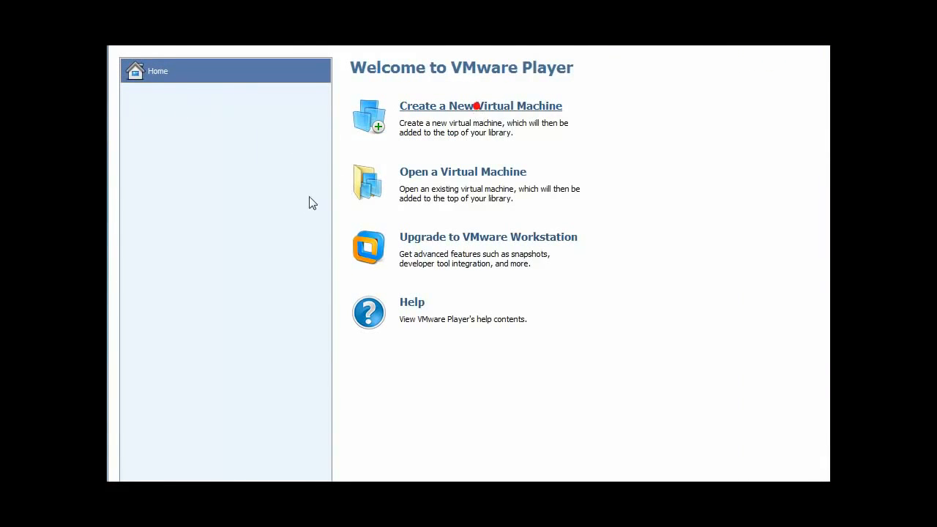
pyautogui.click(333, 283)
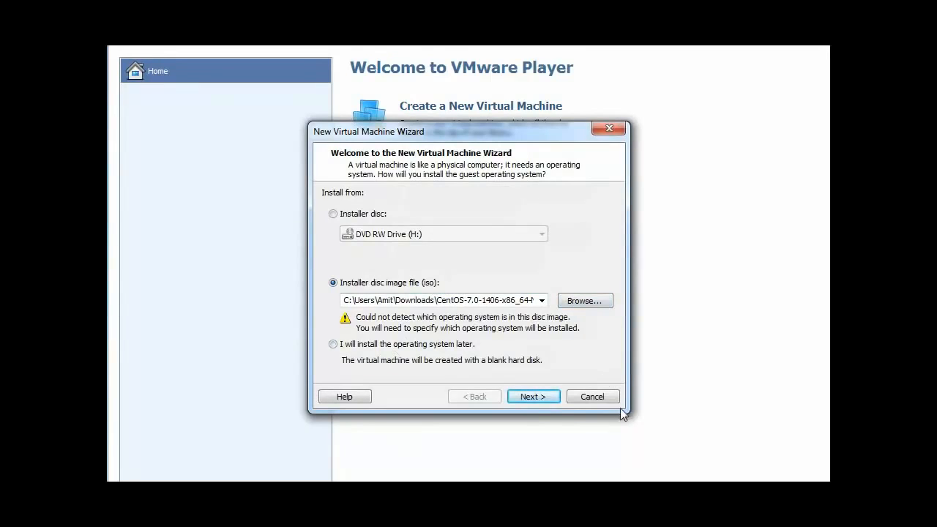
pyautogui.click(545, 398)
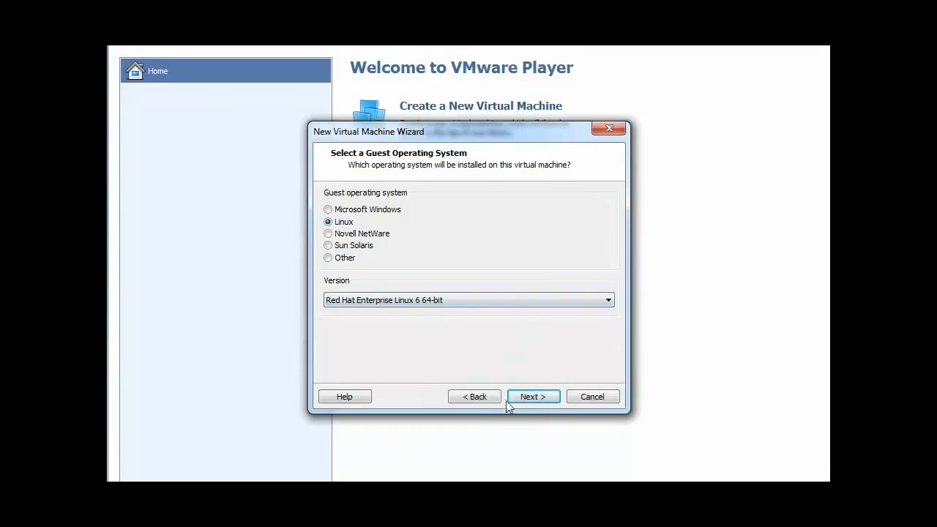
# Step: Accept the RHEL 6 64-bit guest and browse to the S: drive for the machine's location
pyautogui.click(533, 396)
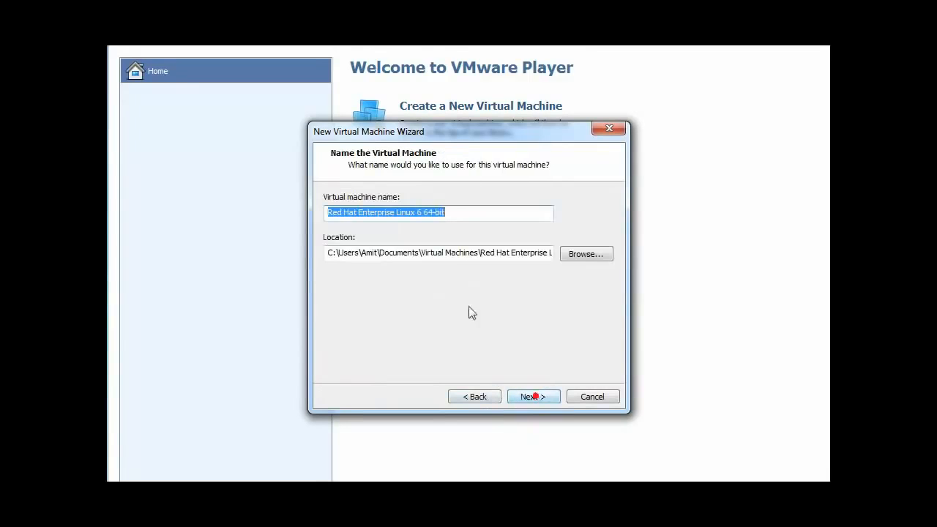
pyautogui.click(578, 253)
pyautogui.scroll(-3, 481, 352)
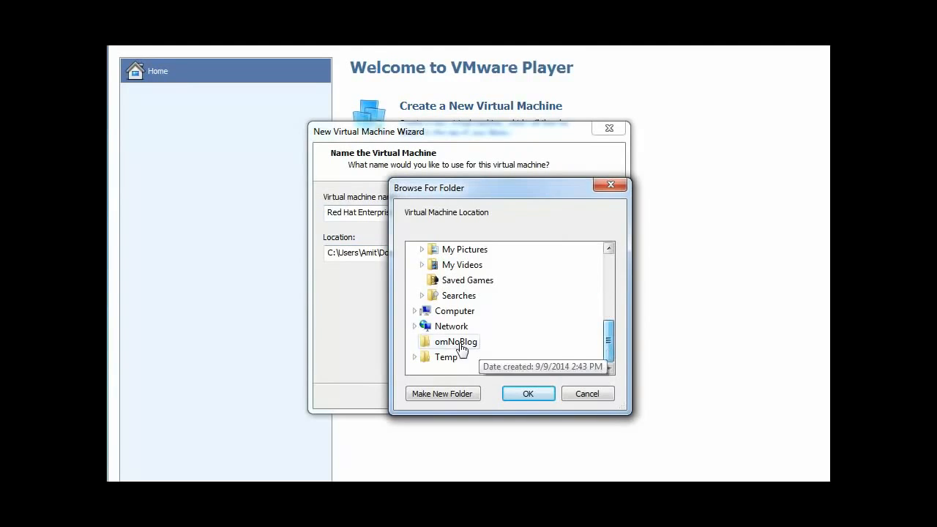
pyautogui.click(415, 310)
pyautogui.scroll(-2, 429, 341)
pyautogui.scroll(2, 433, 336)
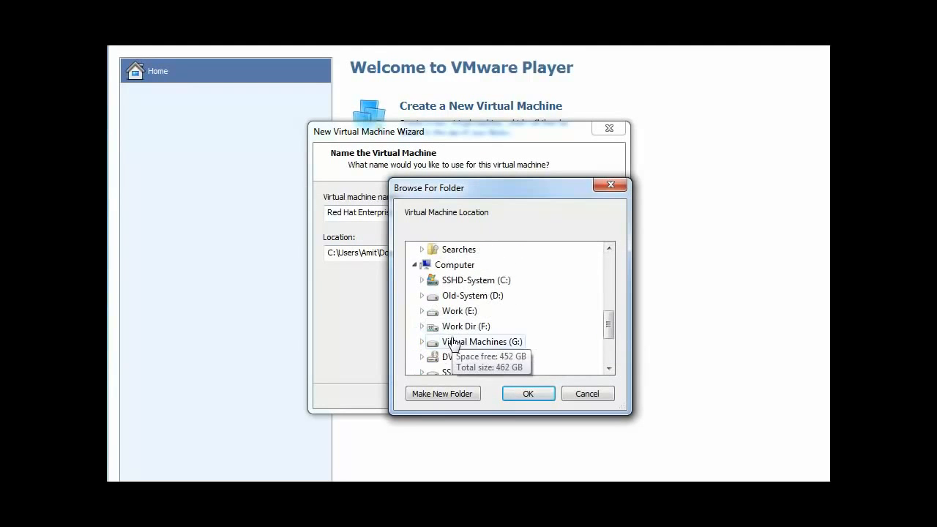
pyautogui.scroll(-1, 427, 326)
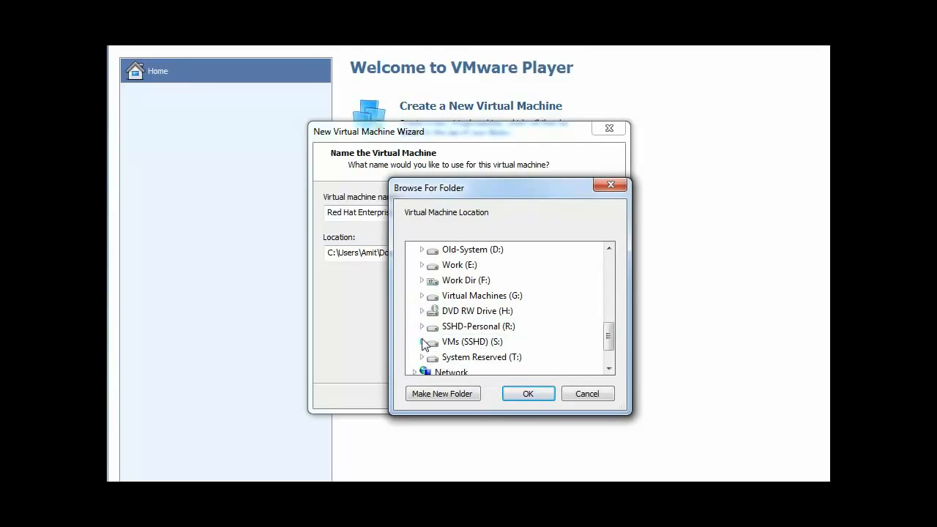
pyautogui.click(422, 341)
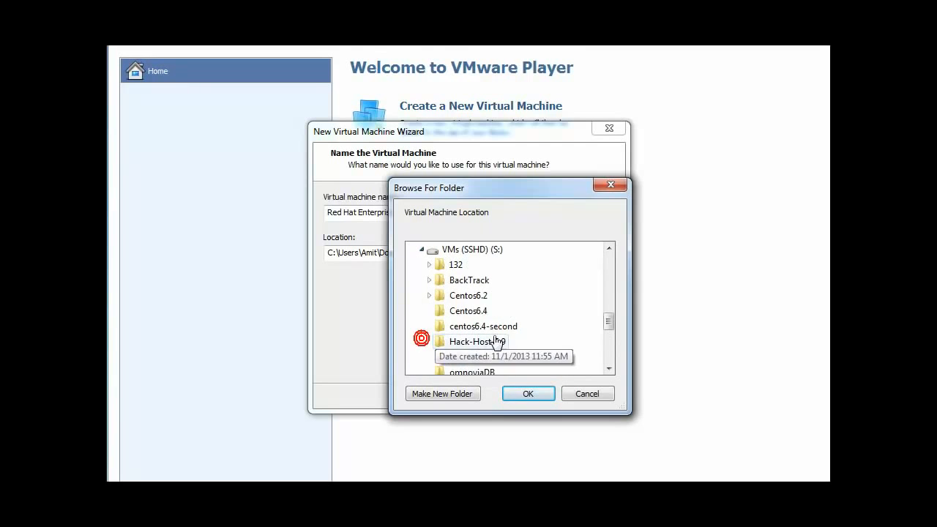
pyautogui.click(528, 393)
# Step: Select the machine name and revisit the folder picker without changing the location
pyautogui.click(479, 210)
pyautogui.moveTo(481, 210); pyautogui.dragTo(310, 218)
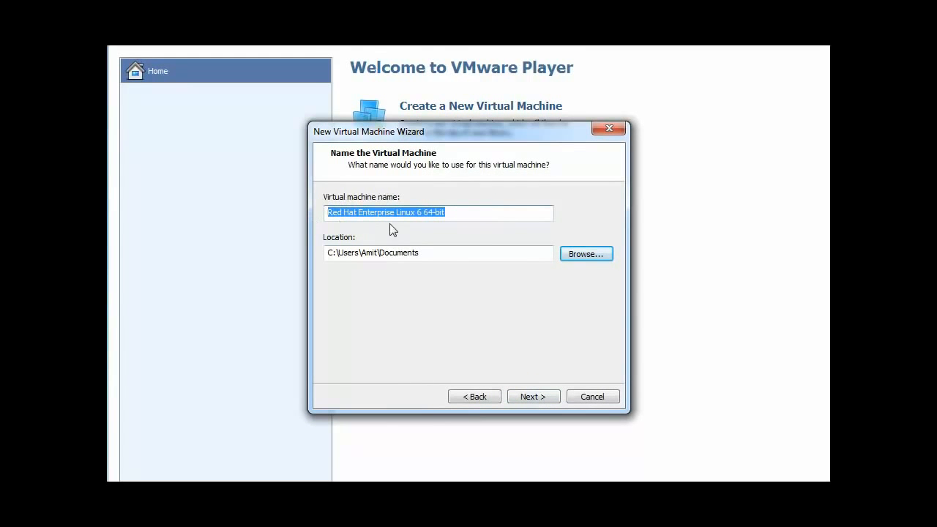
pyautogui.click(467, 395)
pyautogui.click(535, 396)
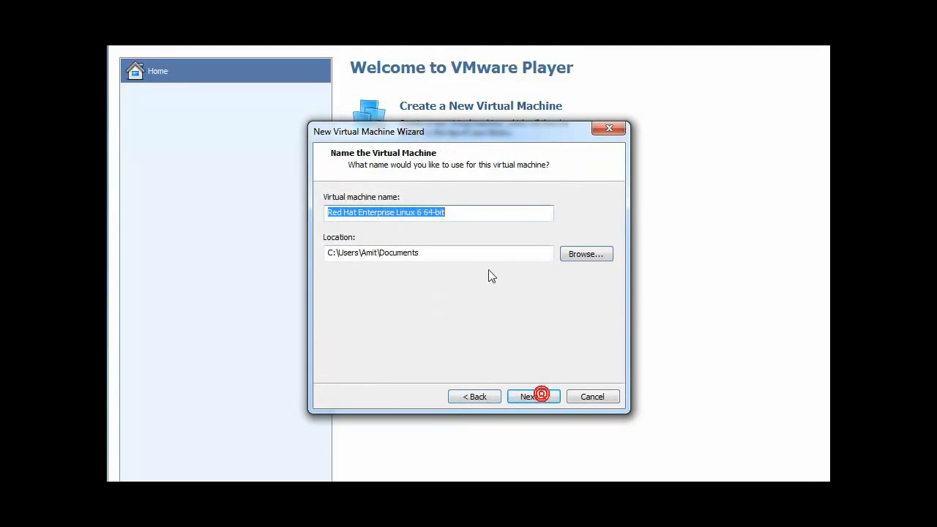
pyautogui.click(568, 249)
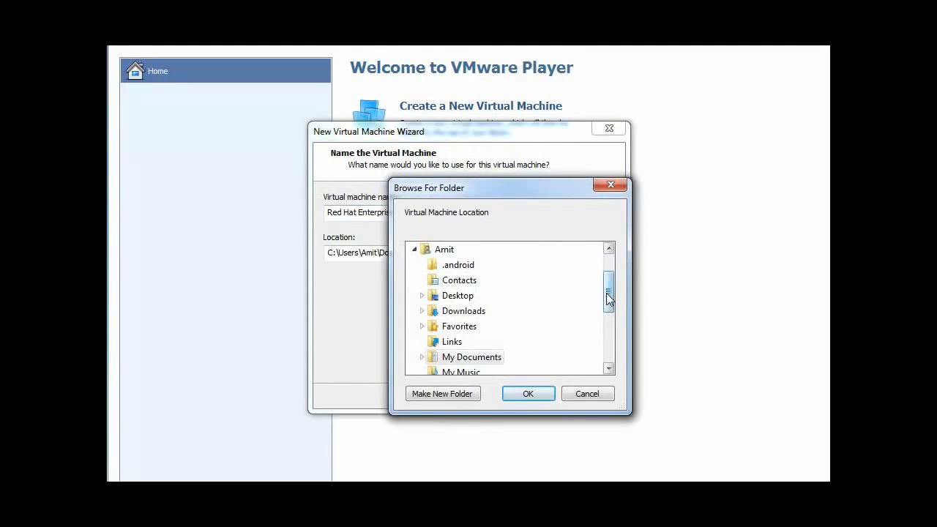
pyautogui.click(599, 393)
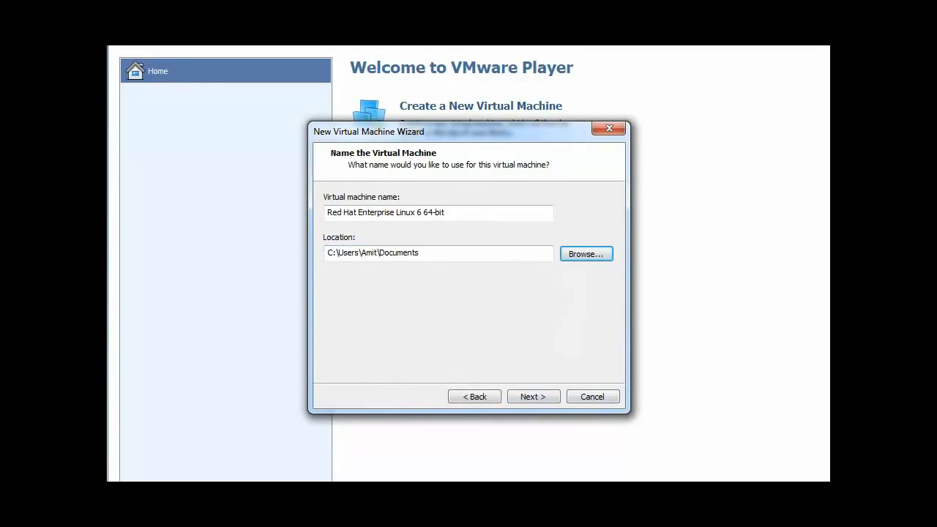
# Step: Set the location to S:\Centos7 and name the machine Centos 7
pyautogui.click(453, 253)
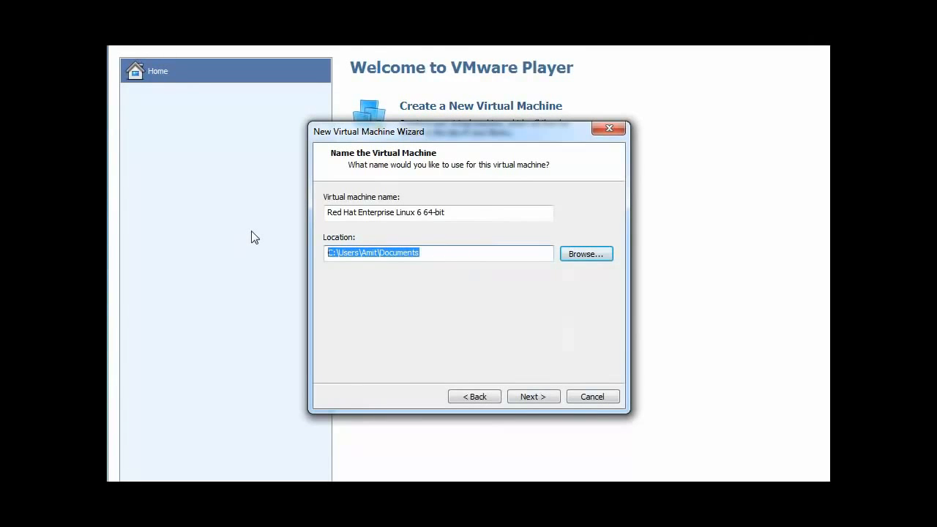
pyautogui.write('S:')
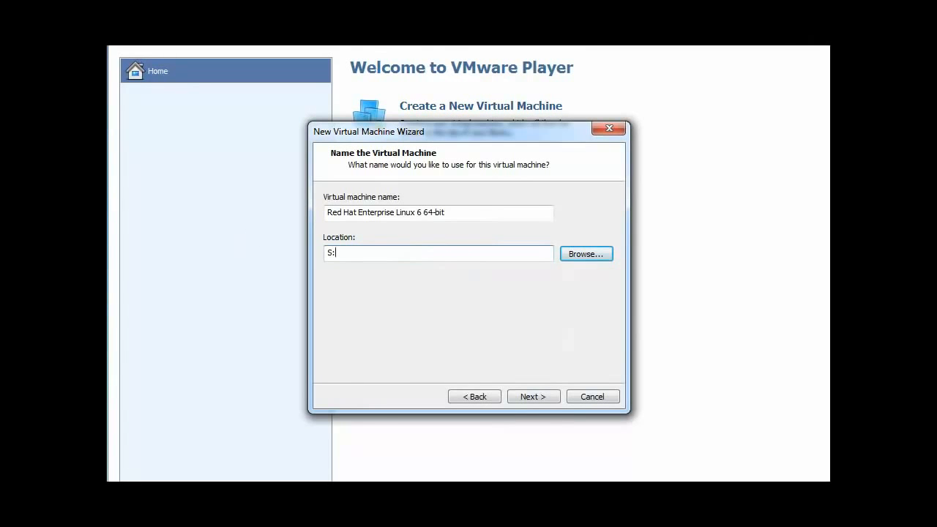
pyautogui.write('\\Centos')
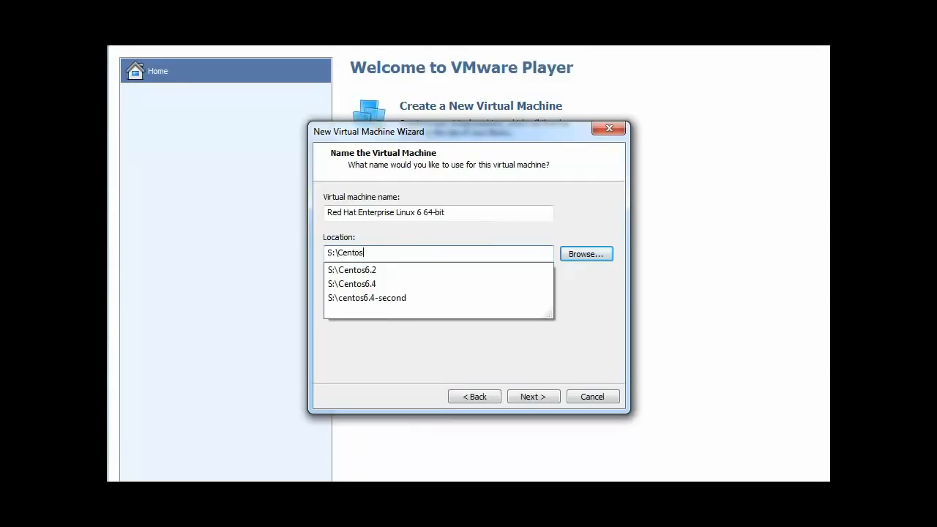
pyautogui.write('7')
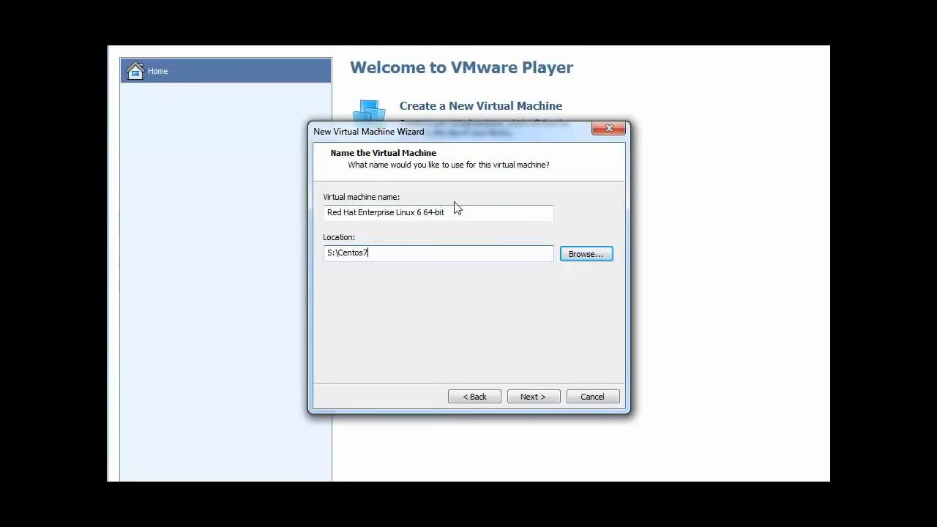
pyautogui.moveTo(454, 210); pyautogui.dragTo(241, 213)
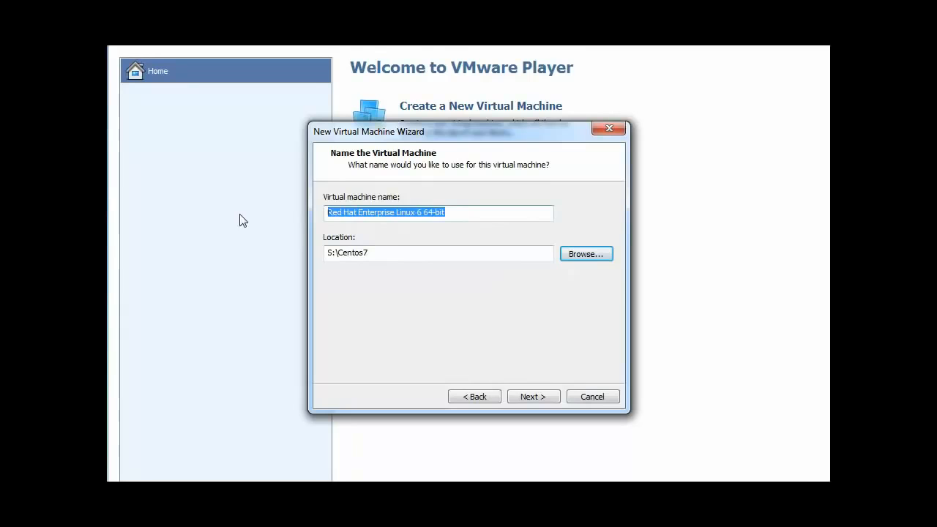
pyautogui.write('Centos 7')
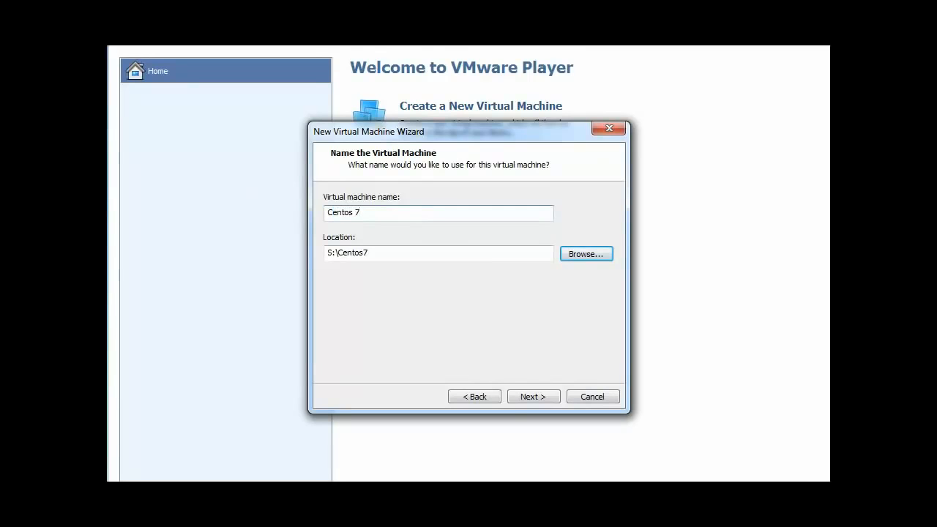
# Step: Set the maximum disk size to 50 GB, stored as a single file
pyautogui.click(545, 399)
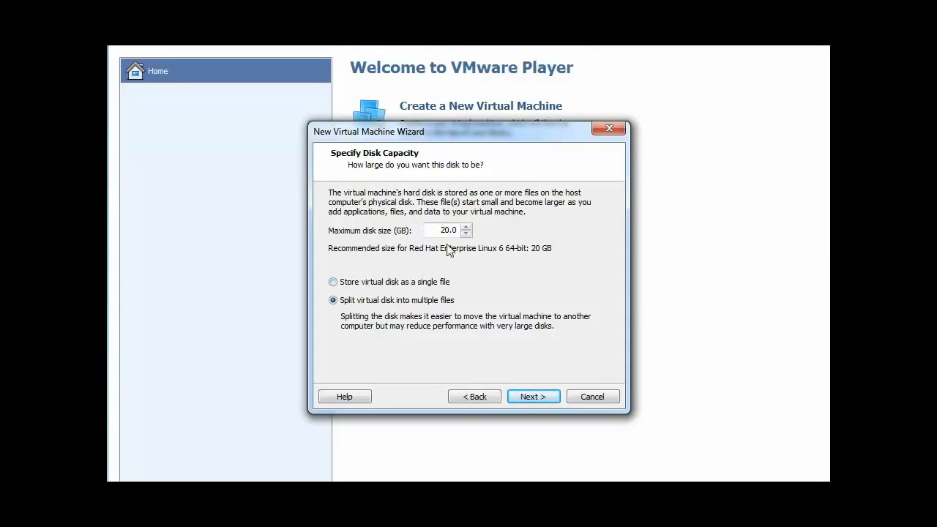
pyautogui.doubleClick(447, 230)
pyautogui.write('50')
pyautogui.click(347, 285)
# Step: Mark the disk capacity settings with the pen, then clear the markings
pyautogui.moveTo(418, 281); pyautogui.dragTo(506, 269)
pyautogui.moveTo(423, 272)
pyautogui.mouseDown()
pyautogui.moveTo(422, 285)
pyautogui.moveTo(449, 285)
pyautogui.mouseUp()
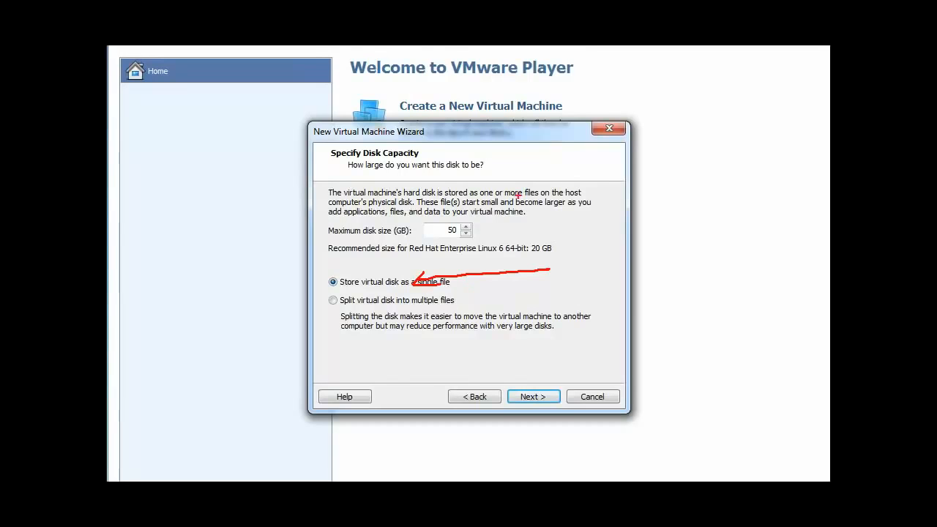
pyautogui.moveTo(468, 306); pyautogui.dragTo(578, 299)
pyautogui.moveTo(482, 301)
pyautogui.mouseDown()
pyautogui.moveTo(450, 308)
pyautogui.moveTo(473, 311)
pyautogui.moveTo(423, 295)
pyautogui.moveTo(364, 334)
pyautogui.moveTo(630, 333)
pyautogui.moveTo(426, 293)
pyautogui.mouseUp()
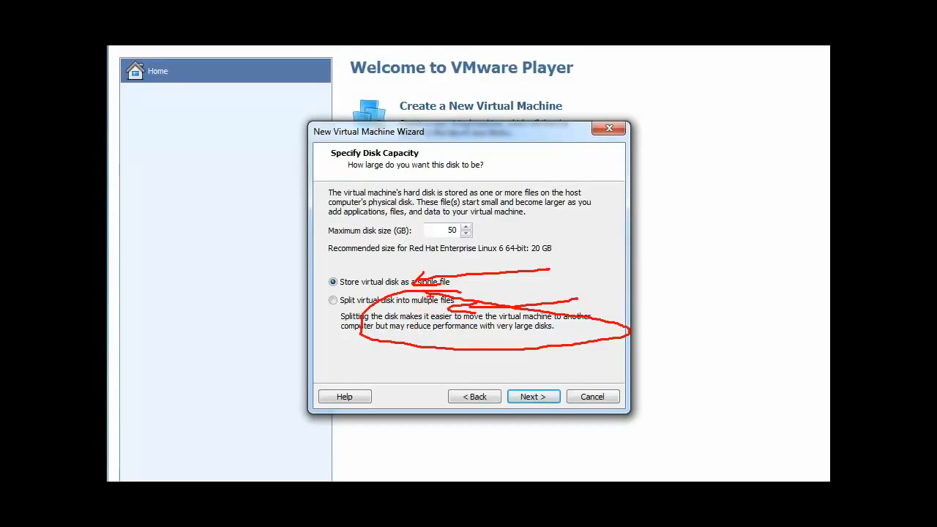
pyautogui.press('Escape')
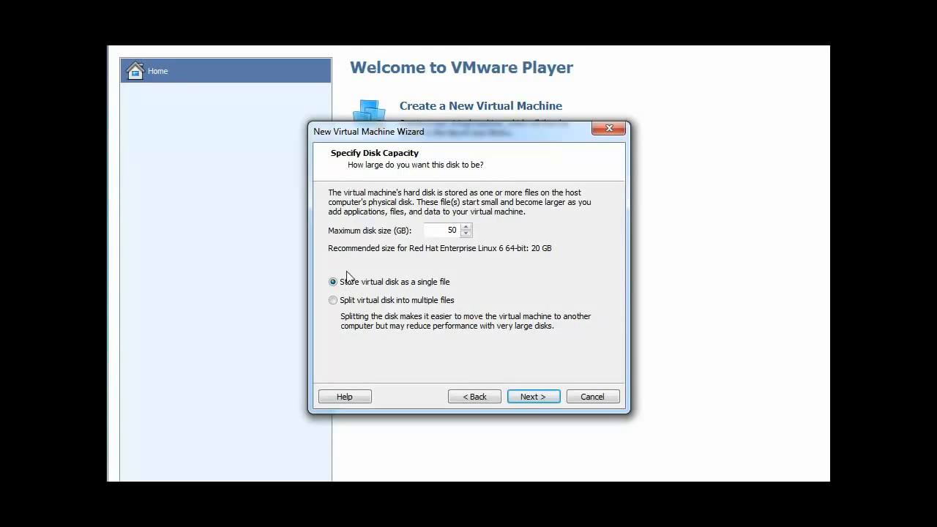
# Step: Open the hardware customisation from the summary and remove the floppy drive
pyautogui.click(525, 396)
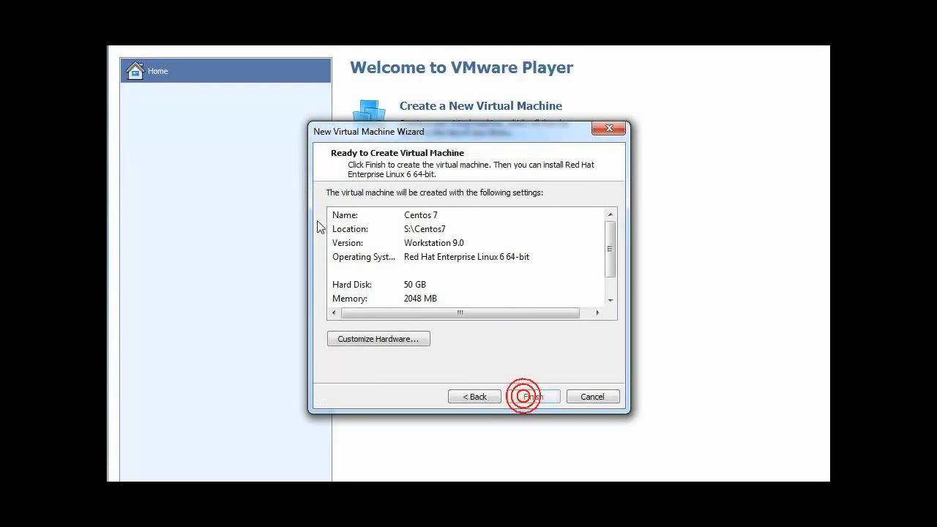
pyautogui.click(388, 343)
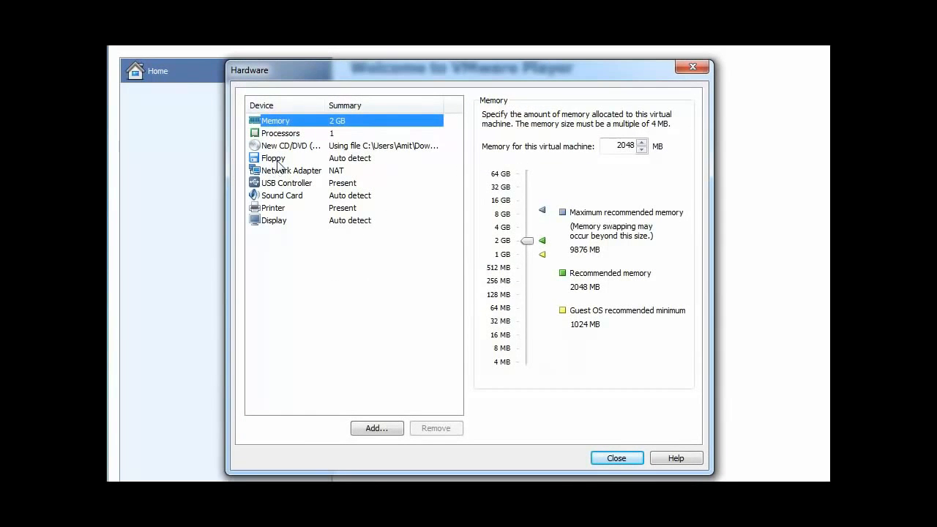
pyautogui.click(271, 159)
pyautogui.click(448, 428)
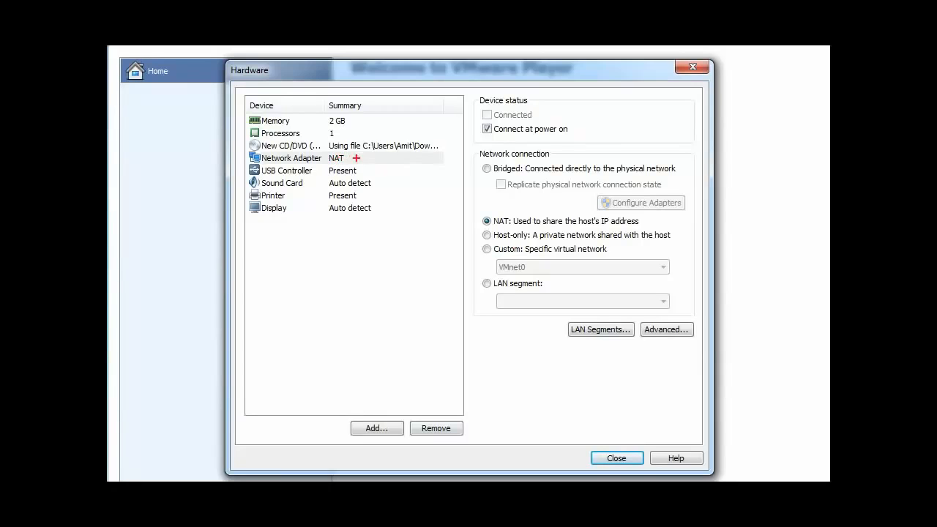
# Step: Mark the hardware device list with the pen, then clear the markings
pyautogui.moveTo(364, 157)
pyautogui.mouseDown()
pyautogui.moveTo(242, 149)
pyautogui.moveTo(315, 173)
pyautogui.moveTo(385, 167)
pyautogui.moveTo(330, 151)
pyautogui.mouseUp()
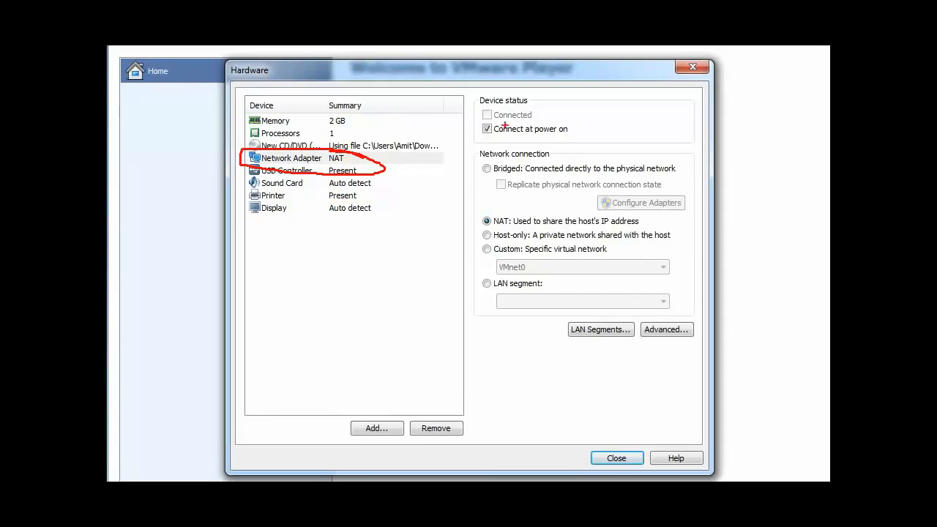
pyautogui.moveTo(505, 159)
pyautogui.mouseDown()
pyautogui.moveTo(551, 167)
pyautogui.moveTo(464, 151)
pyautogui.mouseUp()
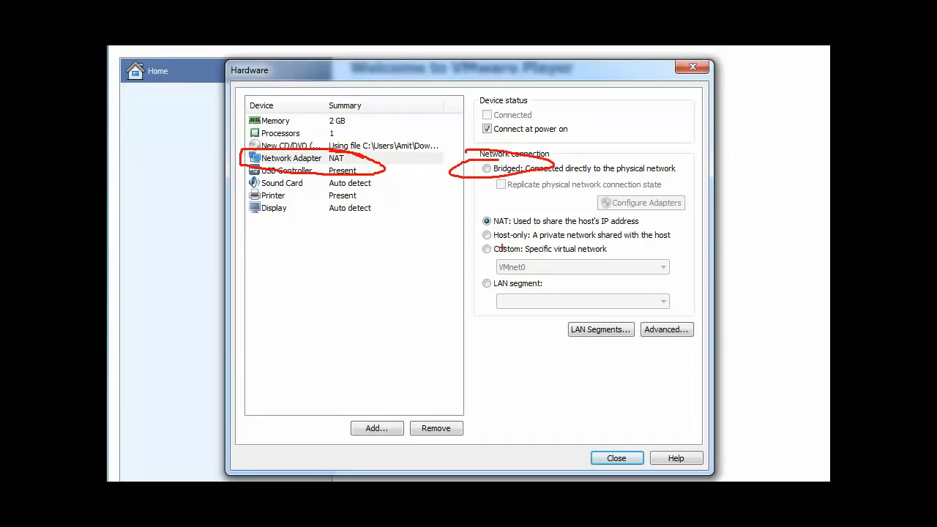
pyautogui.press('Escape')
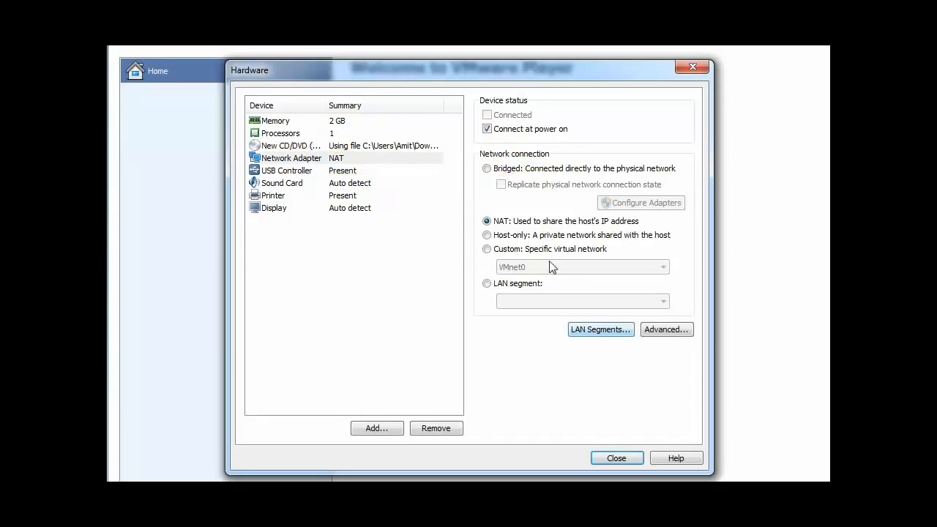
# Step: Switch the network adapter to Bridged, confirming the Realtek PCI GBE Family Controller for bridging
pyautogui.click(487, 169)
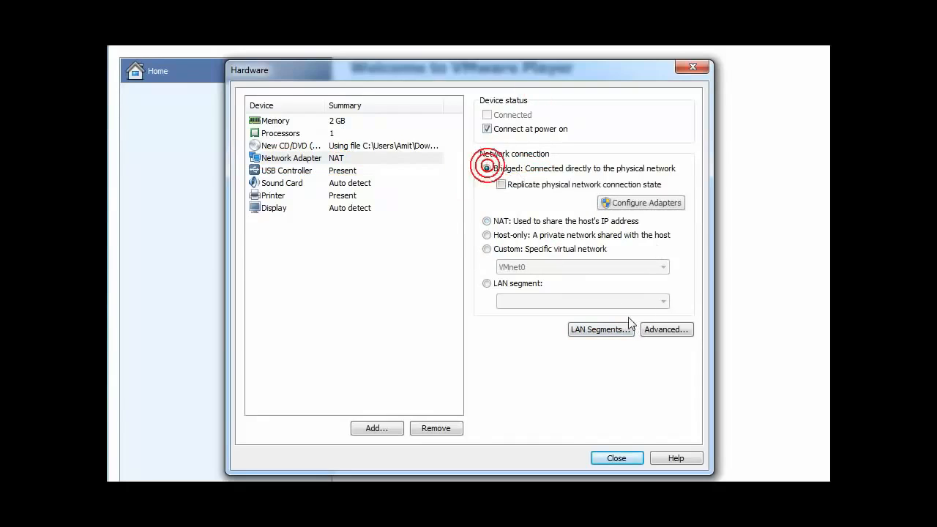
pyautogui.click(662, 202)
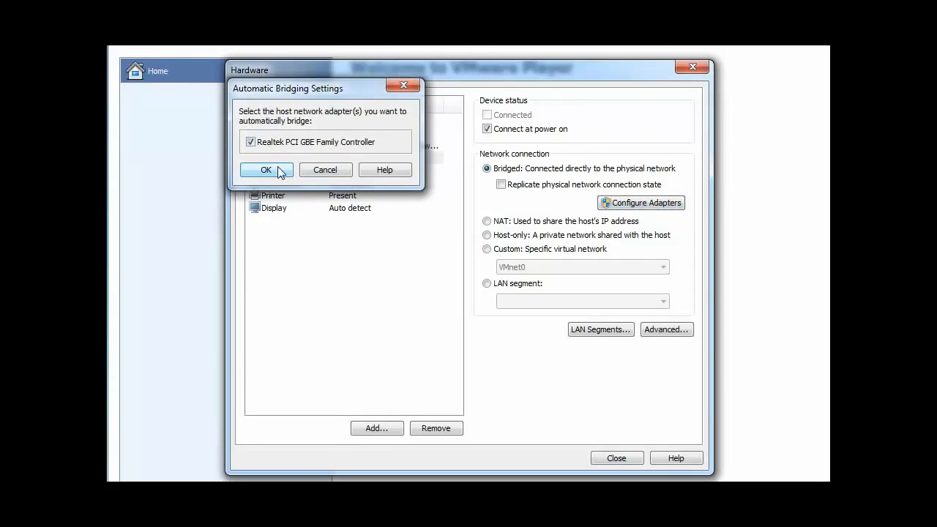
pyautogui.click(279, 172)
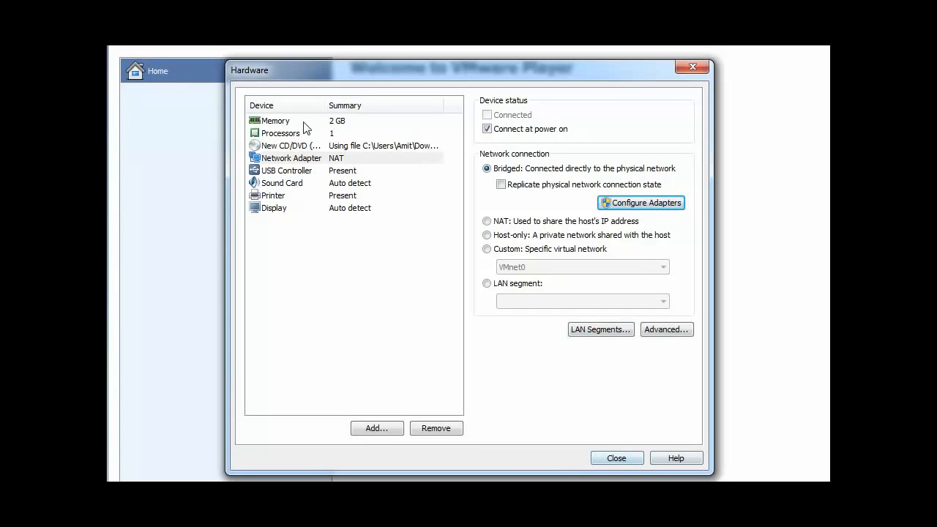
pyautogui.click(278, 133)
# Step: Review memory, CD/DVD, bridged network adapter, USB, sound, printer and display, then finish creating Centos 7
pyautogui.click(277, 123)
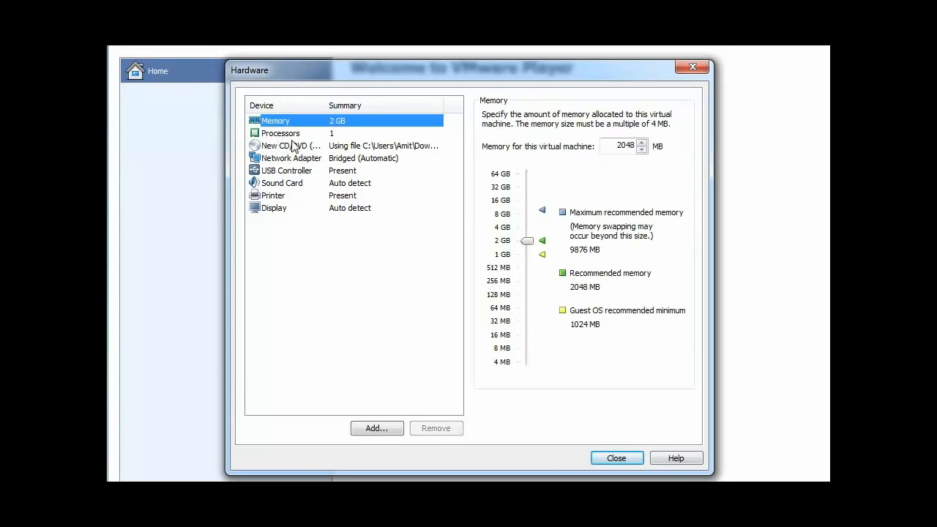
pyautogui.click(289, 147)
pyautogui.click(280, 159)
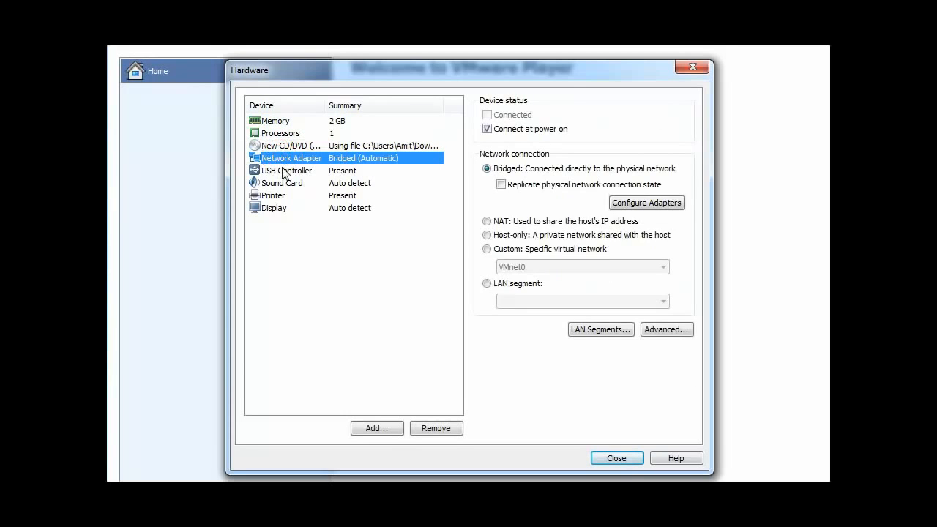
pyautogui.click(279, 171)
pyautogui.click(276, 184)
pyautogui.click(274, 196)
pyautogui.click(257, 208)
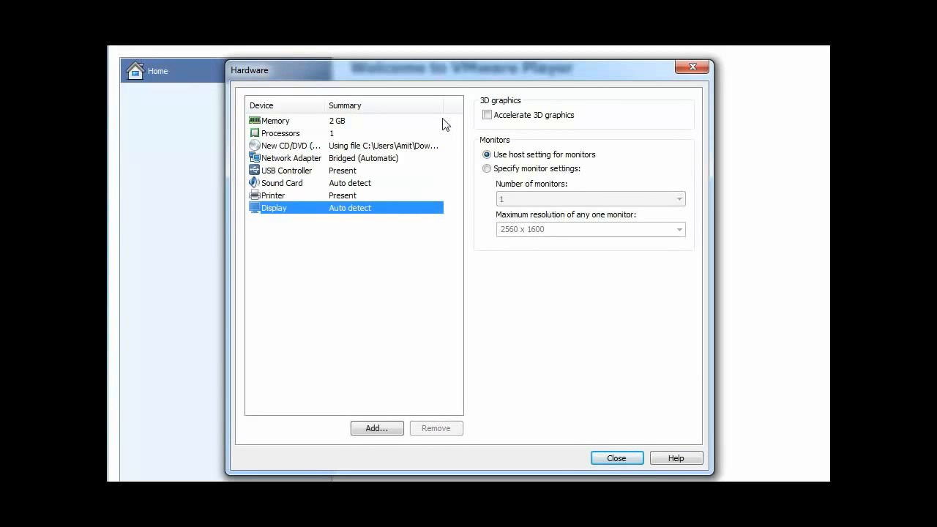
pyautogui.click(615, 459)
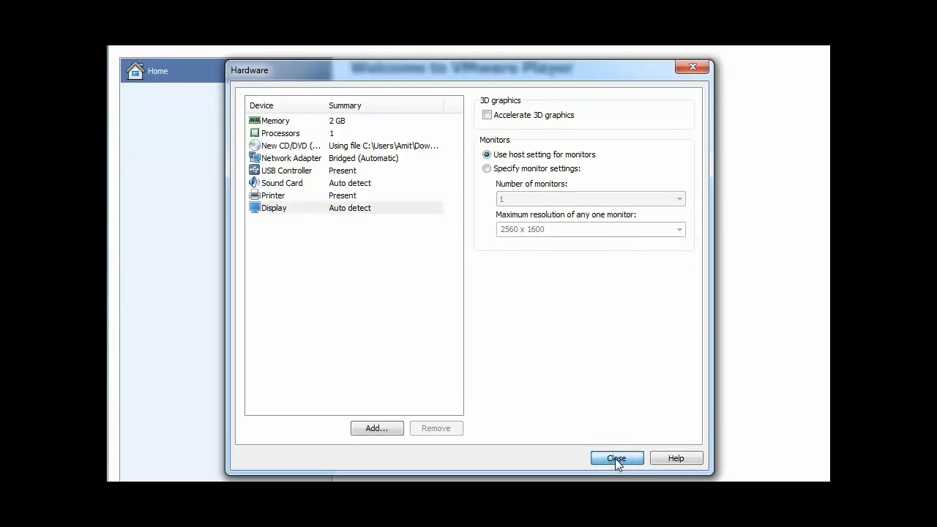
pyautogui.click(538, 402)
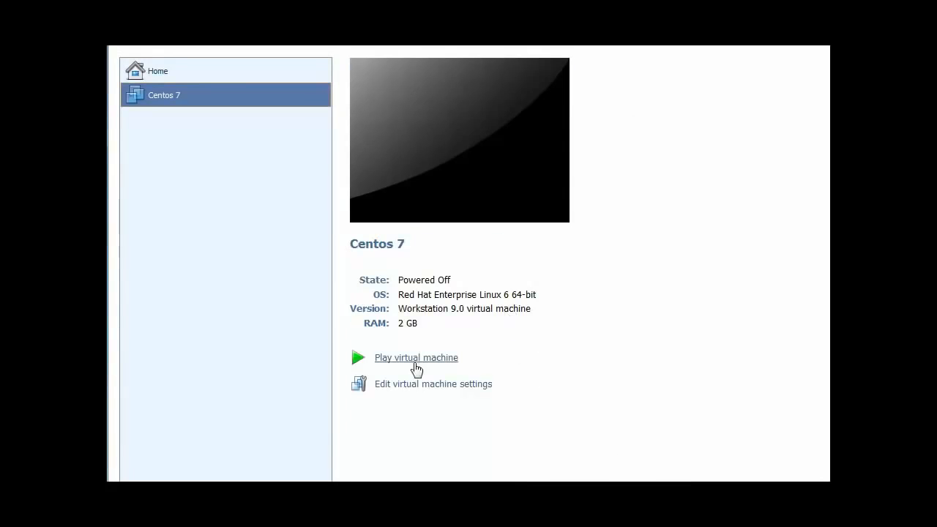
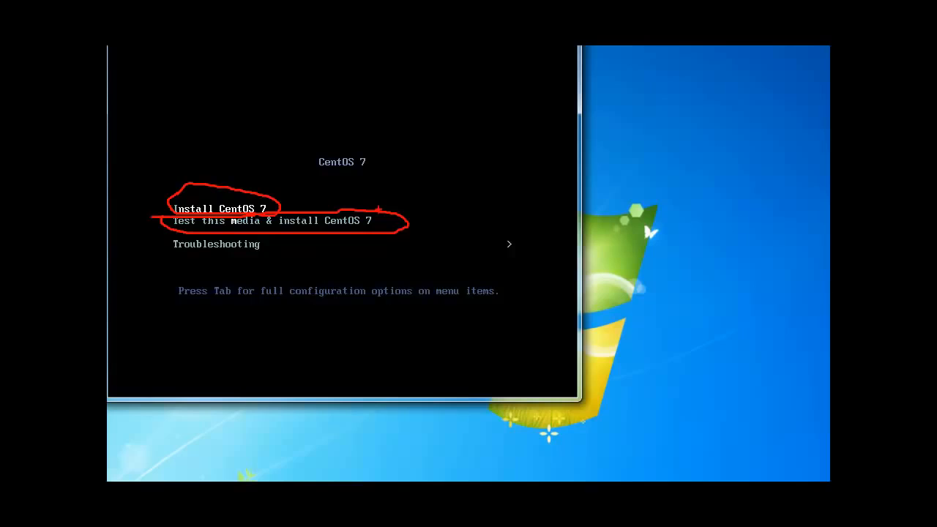
pyautogui.moveTo(387, 225); pyautogui.dragTo(456, 208)
pyautogui.moveTo(397, 216); pyautogui.dragTo(402, 221)
pyautogui.moveTo(162, 233)
pyautogui.mouseDown()
pyautogui.moveTo(250, 256)
pyautogui.moveTo(306, 235)
pyautogui.moveTo(156, 234)
pyautogui.mouseUp()
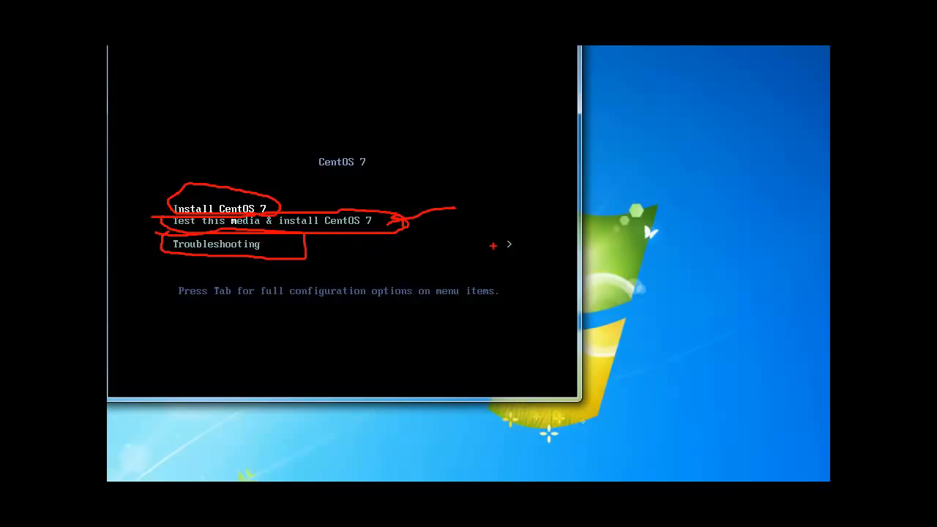
pyautogui.moveTo(162, 279)
pyautogui.mouseDown()
pyautogui.moveTo(228, 315)
pyautogui.moveTo(480, 319)
pyautogui.moveTo(498, 279)
pyautogui.moveTo(160, 280)
pyautogui.mouseUp()
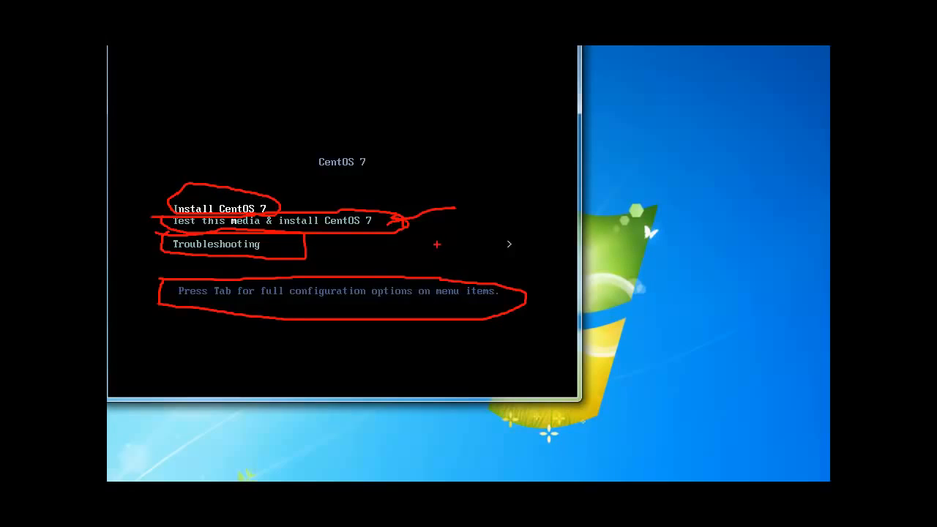
pyautogui.press('Escape')
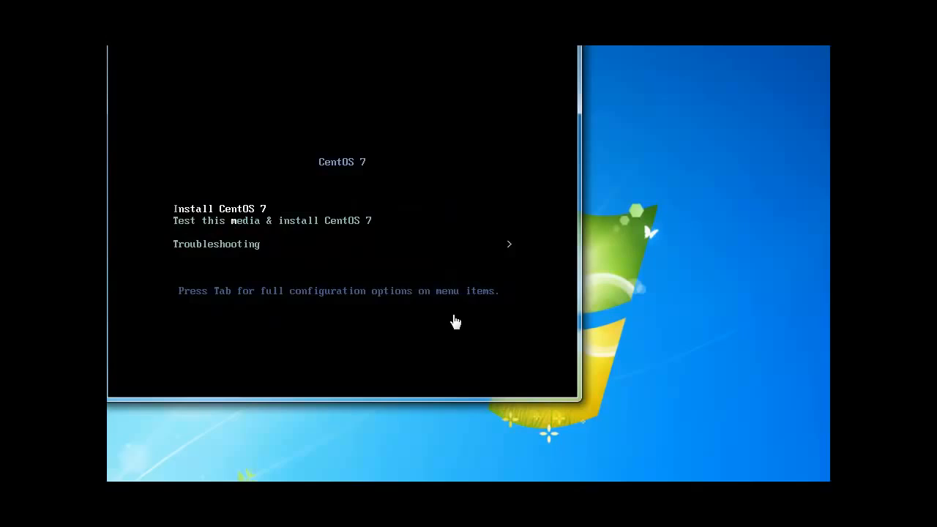
pyautogui.click(454, 241)
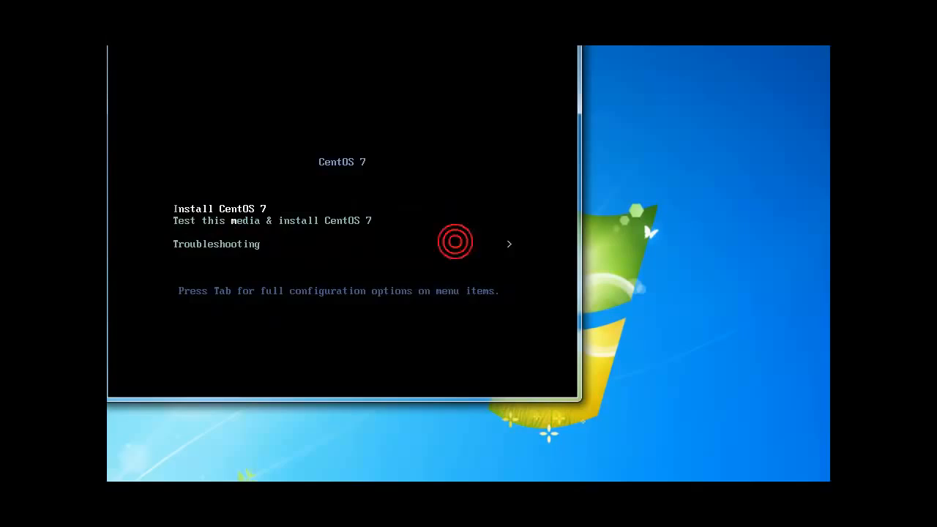
# Step: Start the CentOS 7 installer from the boot menu and continue in English (United States)
pyautogui.press('Return')
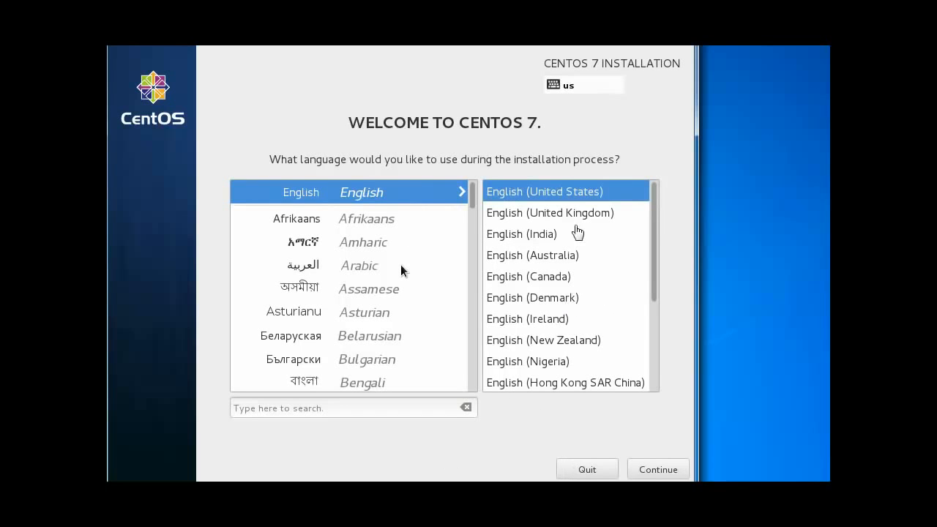
pyautogui.click(561, 192)
pyautogui.click(660, 470)
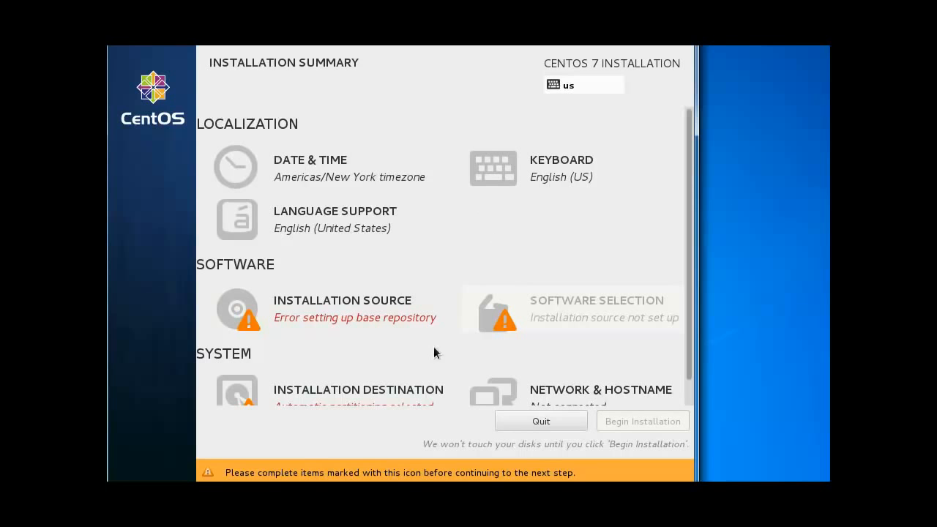
pyautogui.moveTo(293, 35); pyautogui.dragTo(290, 3)
pyautogui.moveTo(692, 459); pyautogui.dragTo(786, 477)
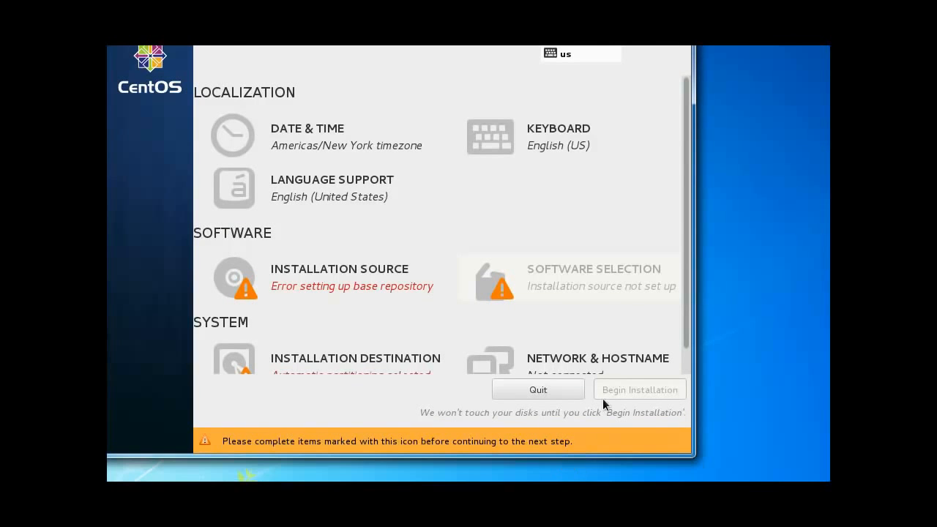
pyautogui.moveTo(684, 180); pyautogui.dragTo(684, 235)
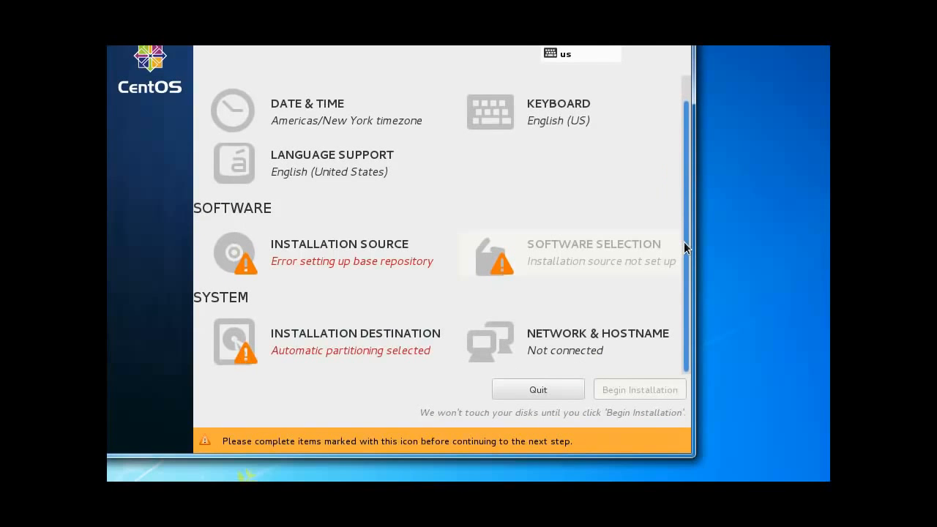
pyautogui.moveTo(571, 4); pyautogui.dragTo(619, 3)
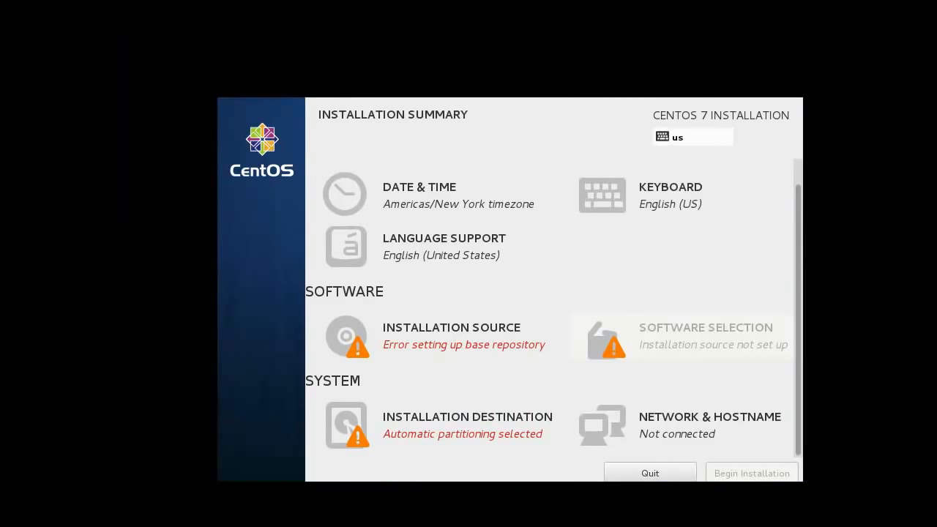
pyautogui.click(930, 4)
pyautogui.moveTo(442, 3); pyautogui.dragTo(459, 4)
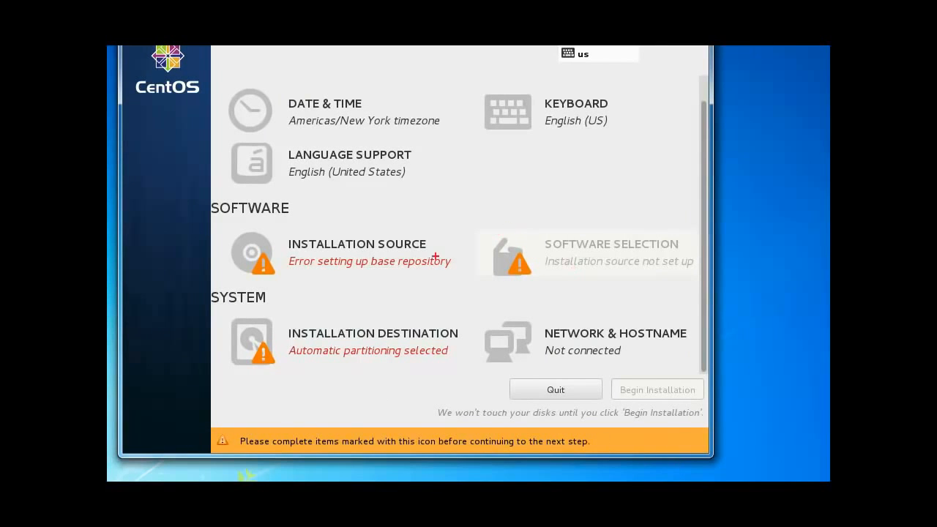
pyautogui.moveTo(310, 251); pyautogui.dragTo(354, 219)
pyautogui.moveTo(312, 253); pyautogui.dragTo(335, 251)
pyautogui.moveTo(542, 258); pyautogui.dragTo(609, 208)
pyautogui.moveTo(536, 245); pyautogui.dragTo(547, 263)
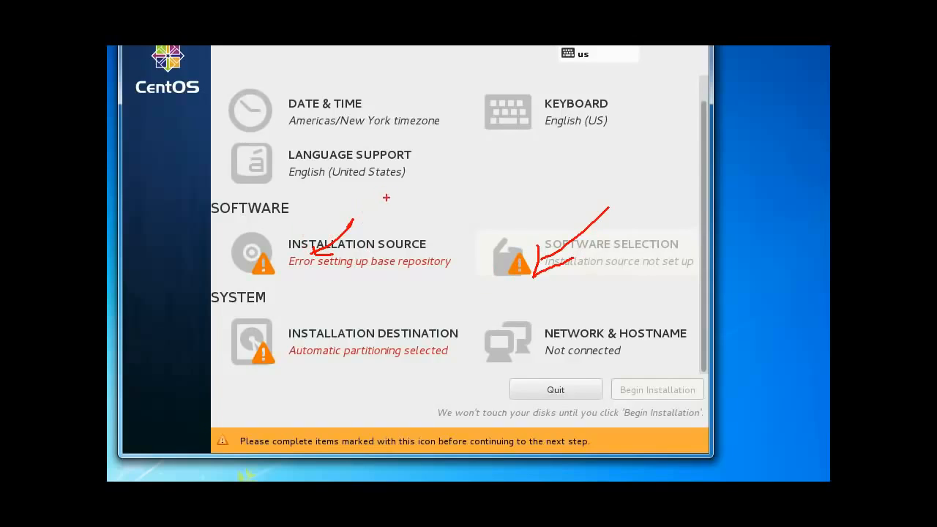
pyautogui.moveTo(376, 193)
pyautogui.mouseDown()
pyautogui.moveTo(434, 216)
pyautogui.moveTo(363, 216)
pyautogui.mouseUp()
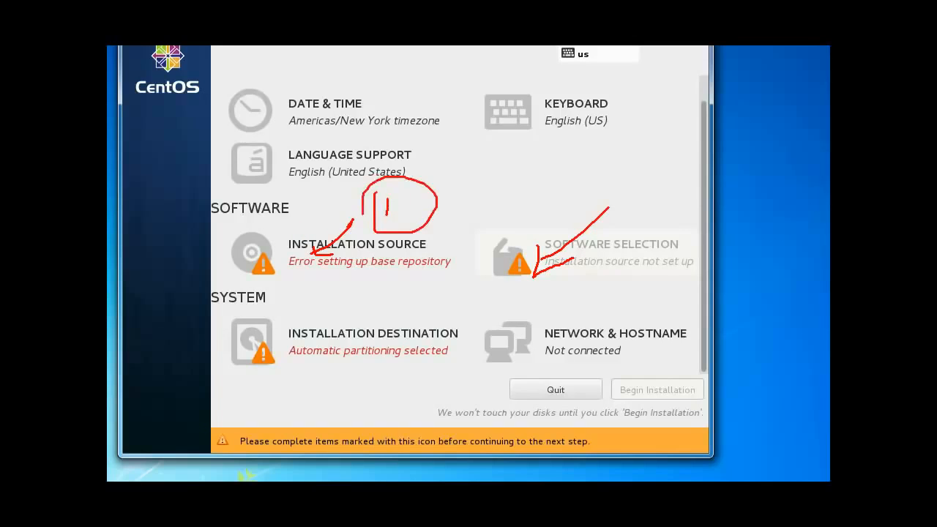
pyautogui.moveTo(509, 195)
pyautogui.mouseDown()
pyautogui.moveTo(521, 212)
pyautogui.moveTo(509, 231)
pyautogui.moveTo(525, 233)
pyautogui.mouseUp()
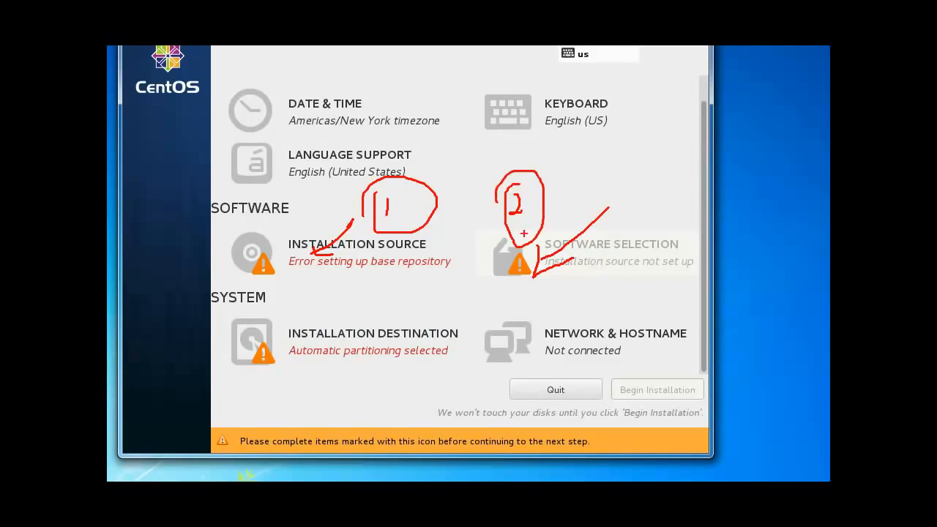
pyautogui.press('Escape')
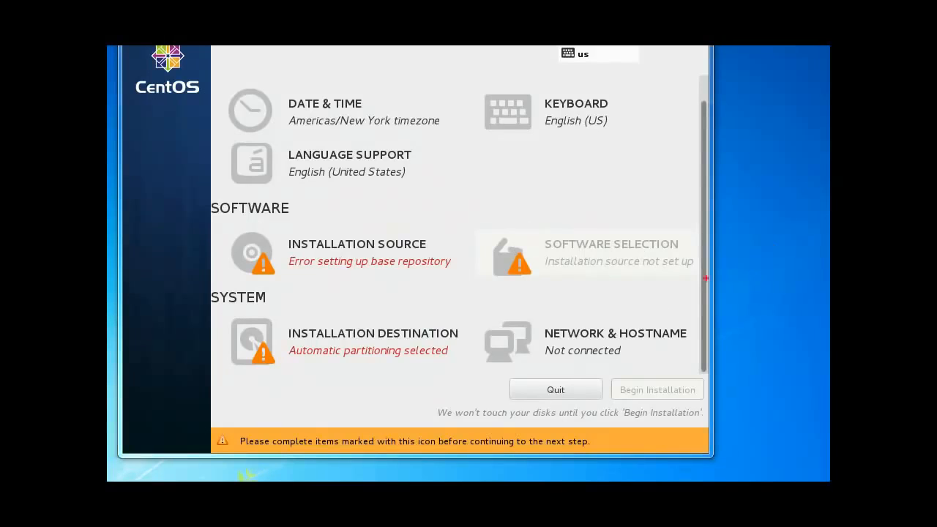
pyautogui.moveTo(554, 312)
pyautogui.mouseDown()
pyautogui.moveTo(498, 312)
pyautogui.moveTo(539, 341)
pyautogui.moveTo(665, 347)
pyautogui.moveTo(606, 310)
pyautogui.moveTo(498, 314)
pyautogui.moveTo(503, 339)
pyautogui.moveTo(667, 399)
pyautogui.moveTo(679, 329)
pyautogui.mouseUp()
pyautogui.press('Escape')
pyautogui.hotkey('ctrl', '2')
pyautogui.moveTo(498, 310)
pyautogui.mouseDown()
pyautogui.moveTo(474, 320)
pyautogui.moveTo(593, 368)
pyautogui.moveTo(692, 331)
pyautogui.moveTo(486, 313)
pyautogui.mouseUp()
pyautogui.press('Escape')
# Step: Switch Ethernet ens33 on in Network & Hostname so it connects with IP 192.168.100.93
pyautogui.click(525, 340)
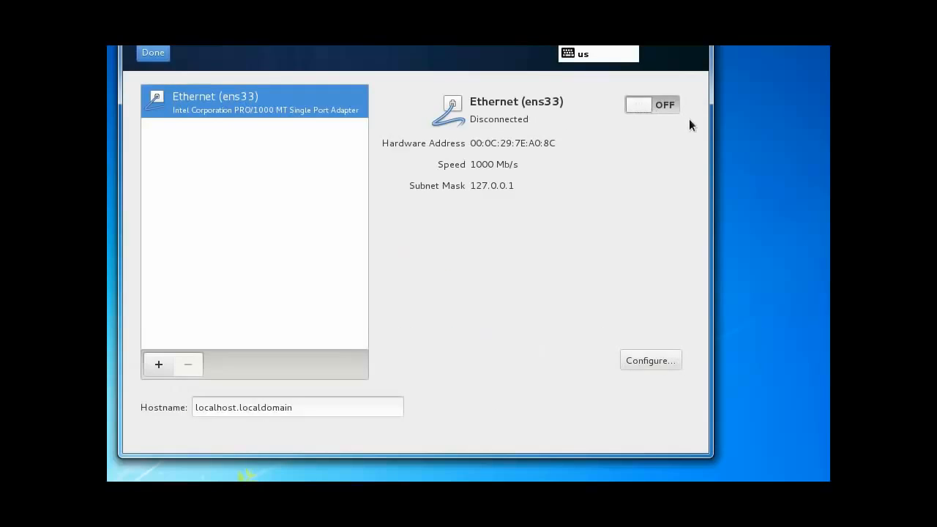
pyautogui.moveTo(652, 79)
pyautogui.mouseDown()
pyautogui.moveTo(606, 117)
pyautogui.moveTo(691, 109)
pyautogui.moveTo(656, 82)
pyautogui.moveTo(627, 77)
pyautogui.mouseUp()
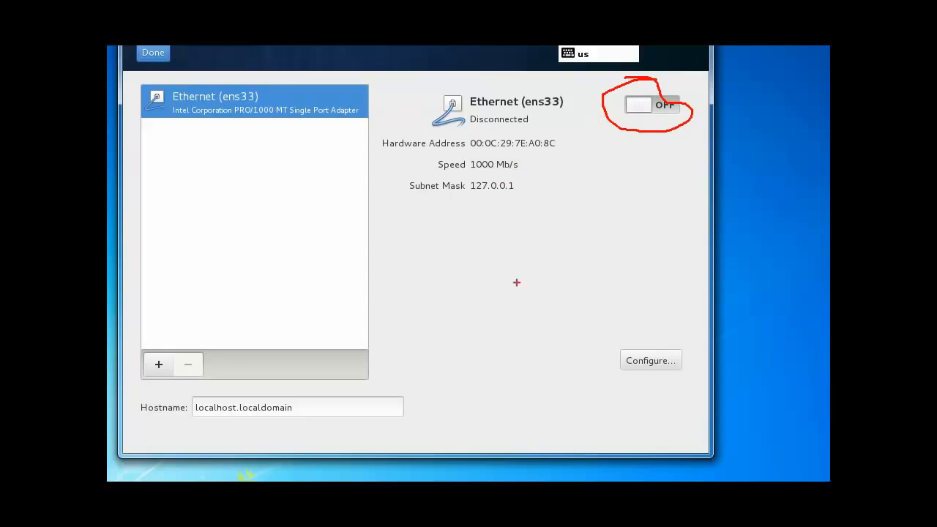
pyautogui.press('Escape')
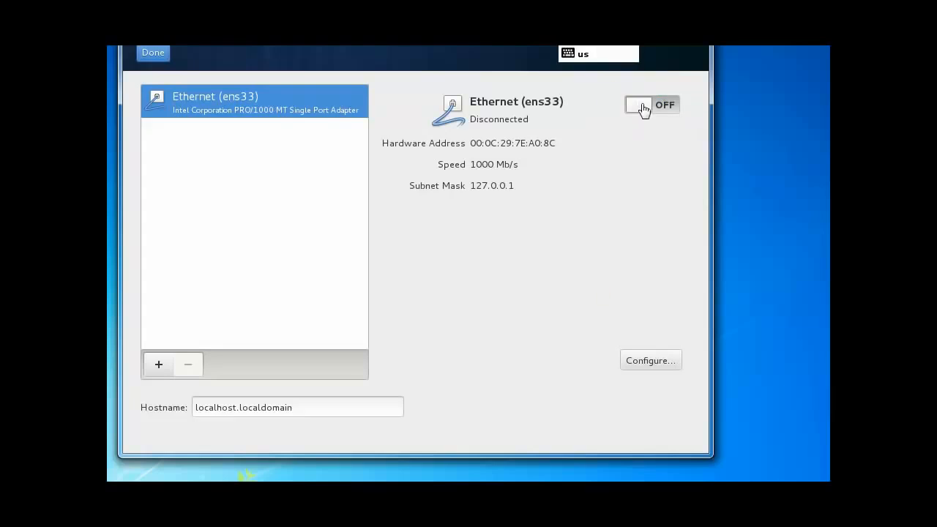
pyautogui.click(659, 105)
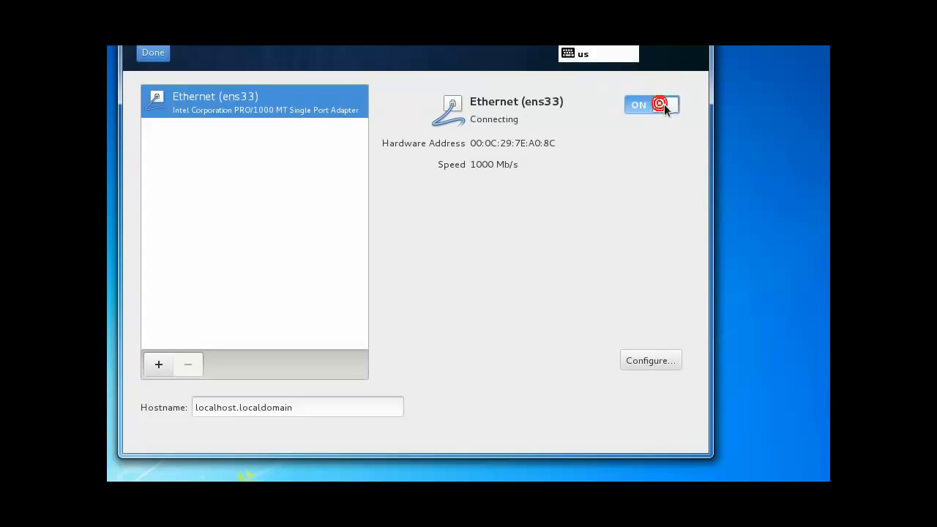
pyautogui.click(646, 358)
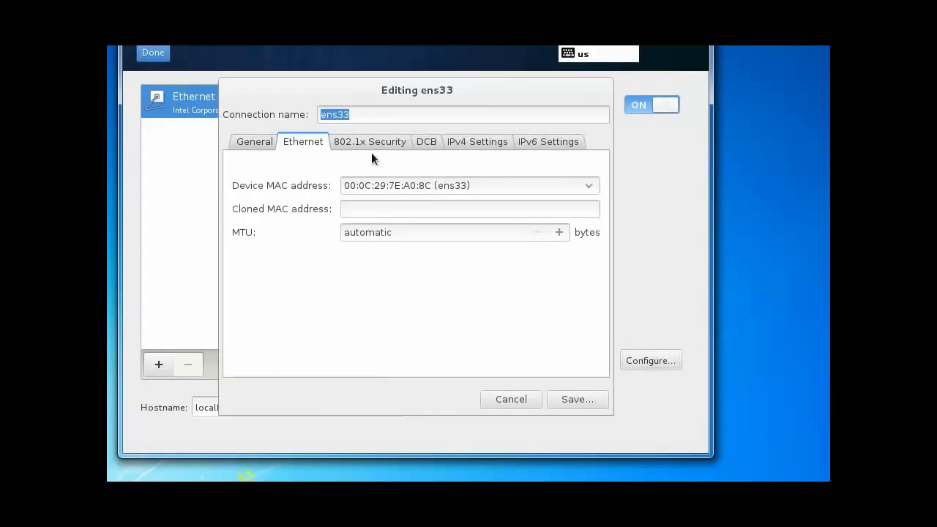
pyautogui.click(526, 399)
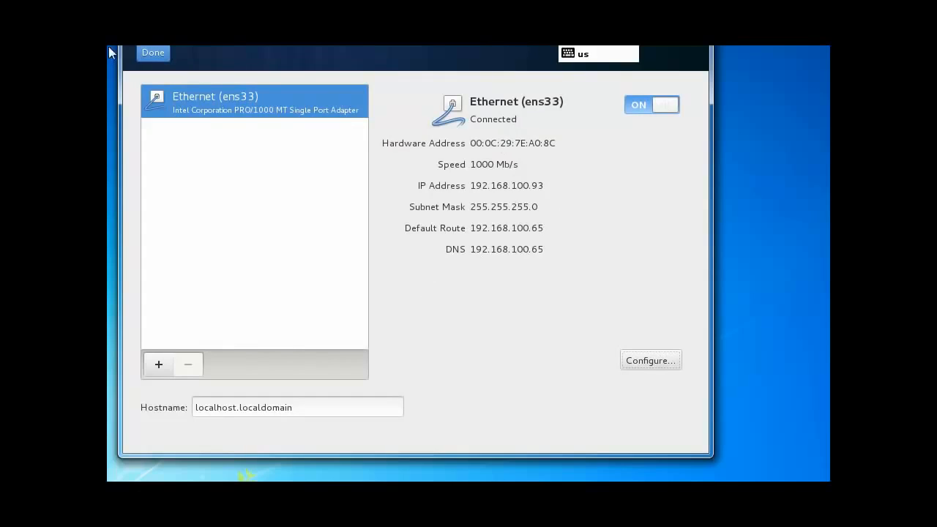
pyautogui.click(152, 53)
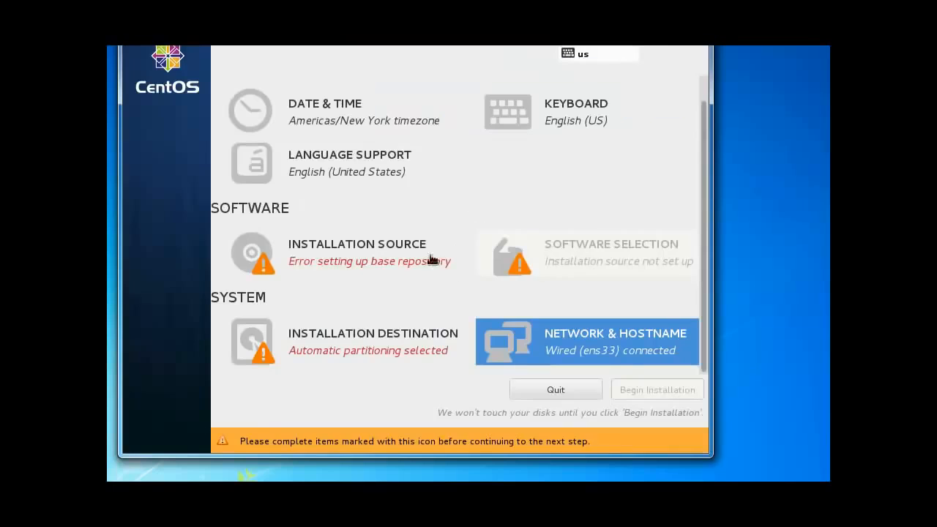
pyautogui.click(320, 262)
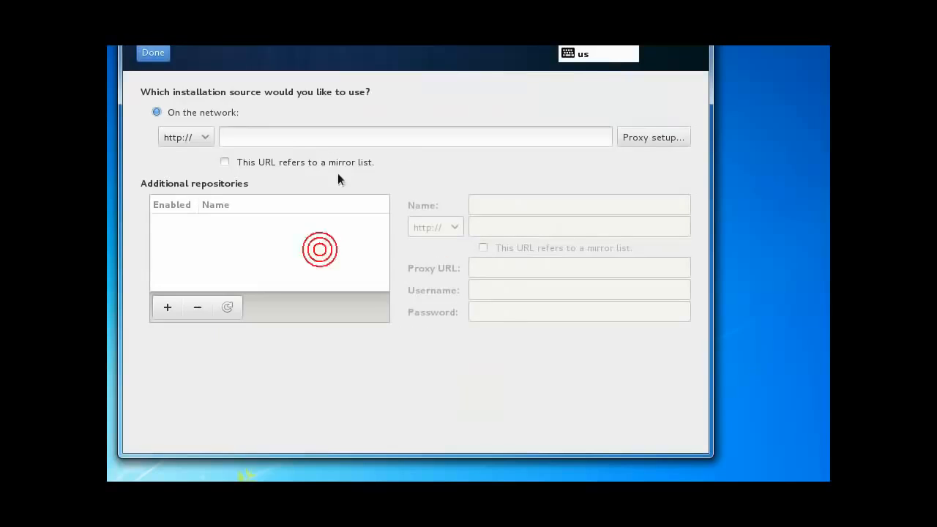
pyautogui.click(285, 135)
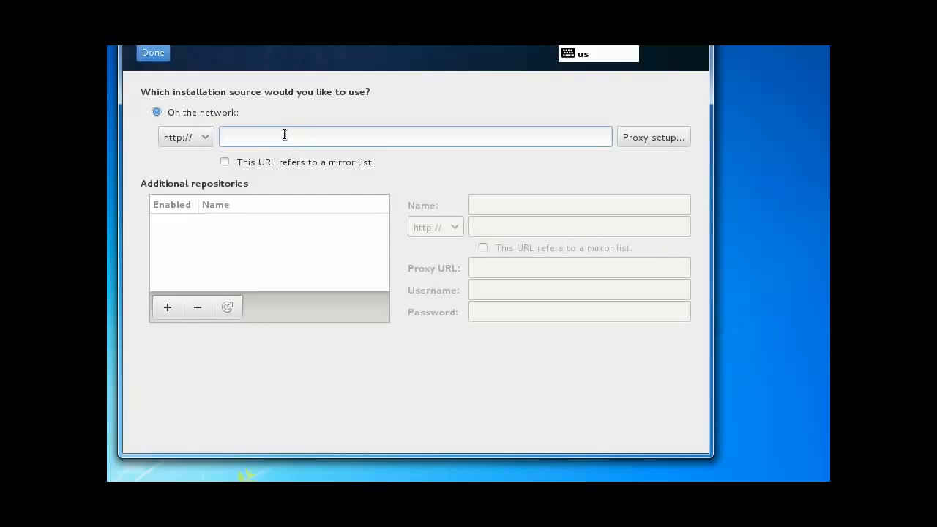
pyautogui.write('www')
pyautogui.press('BackSpace')
pyautogui.press('BackSpace')
pyautogui.press('BackSpace')
pyautogui.click(251, 140)
pyautogui.write('or.centos.org/centos-7/7/os/x86_64/')
pyautogui.click(167, 307)
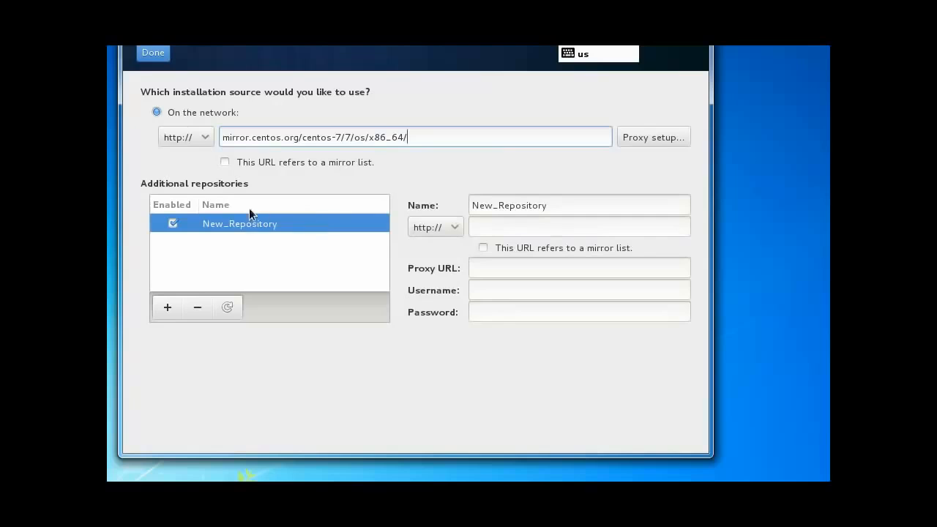
pyautogui.click(197, 307)
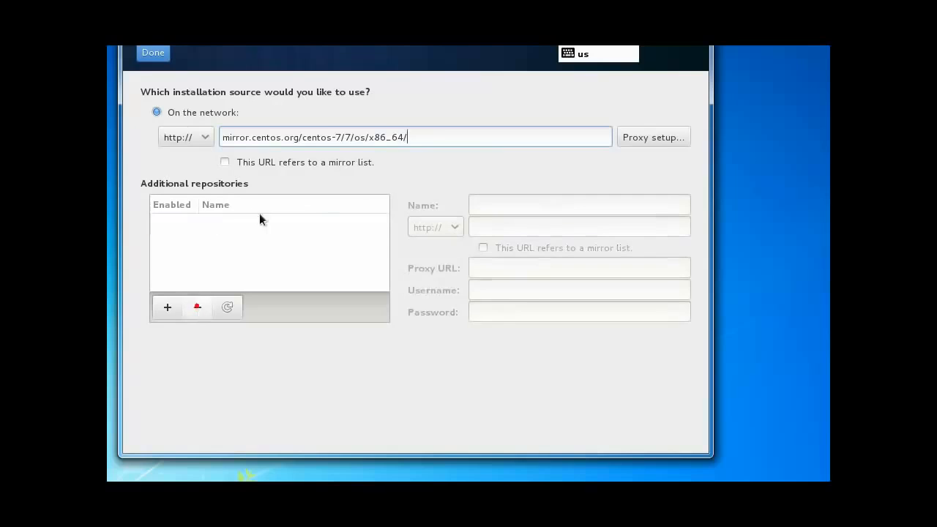
pyautogui.click(154, 52)
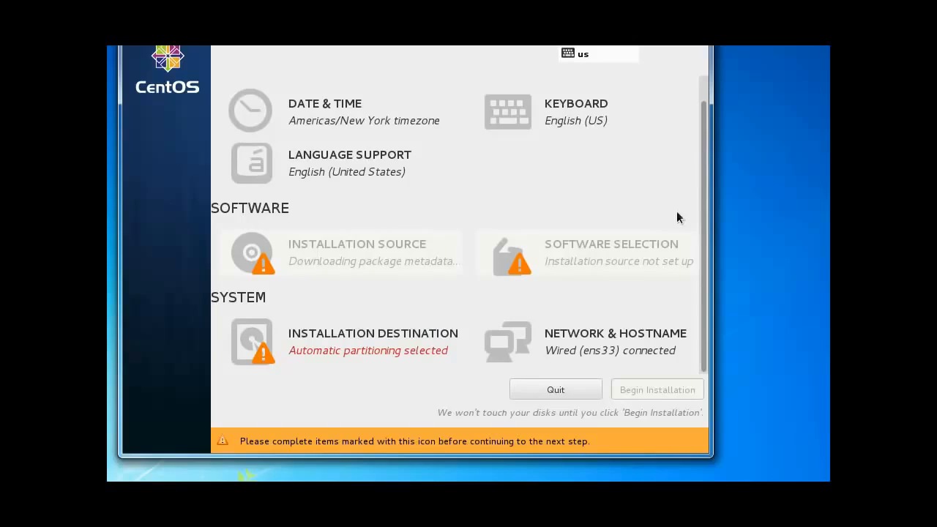
# Step: Once metadata finishes loading, open Installation Destination for the 51.2 GB disk sda
pyautogui.hotkey('ctrl', '2')
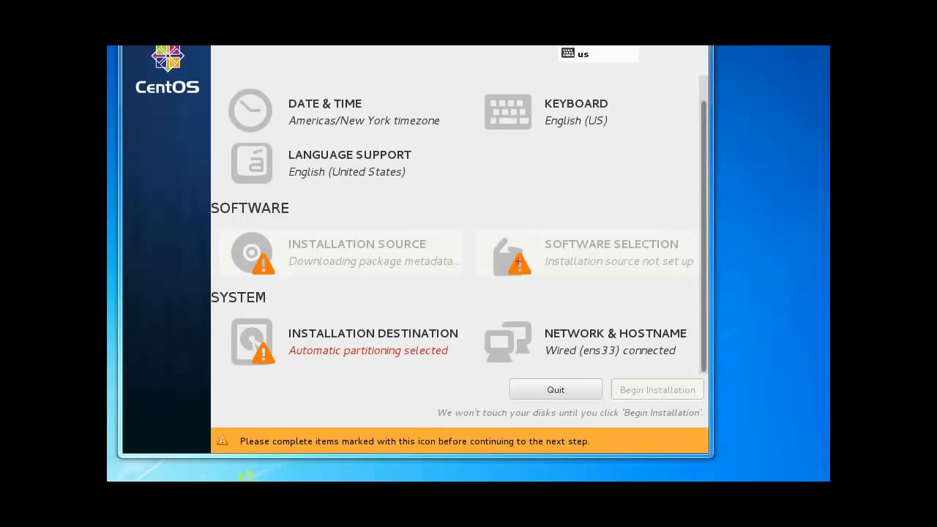
pyautogui.moveTo(334, 252)
pyautogui.mouseDown()
pyautogui.moveTo(385, 241)
pyautogui.moveTo(334, 256)
pyautogui.moveTo(358, 253)
pyautogui.mouseUp()
pyautogui.moveTo(345, 296)
pyautogui.mouseDown()
pyautogui.moveTo(308, 327)
pyautogui.moveTo(335, 321)
pyautogui.mouseUp()
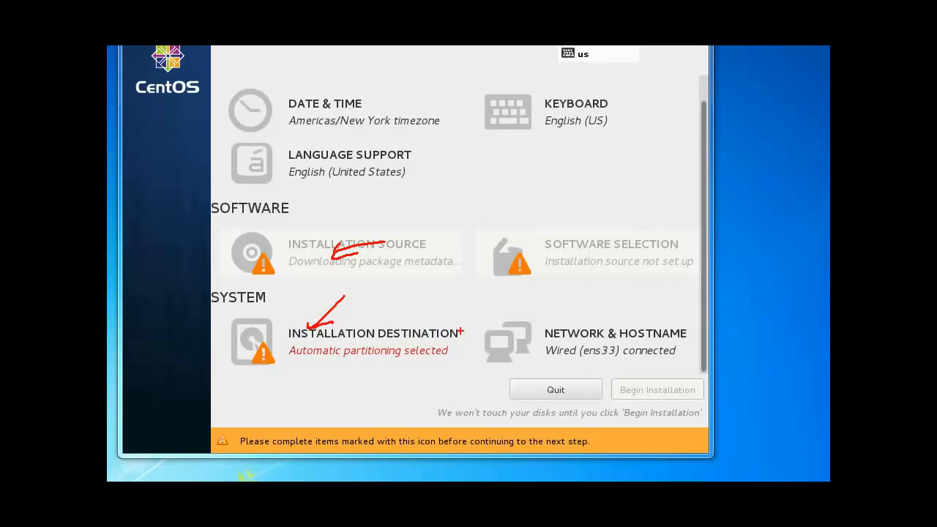
pyautogui.press('Escape')
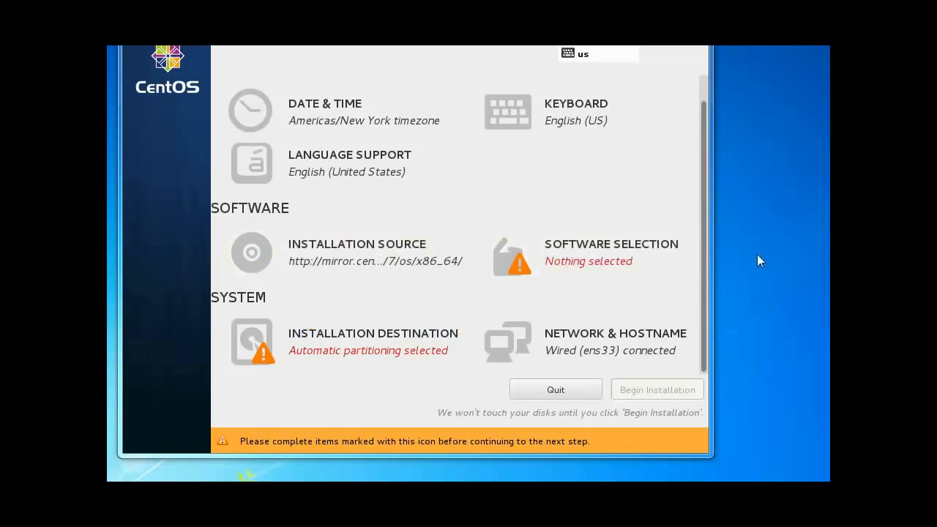
pyautogui.click(242, 360)
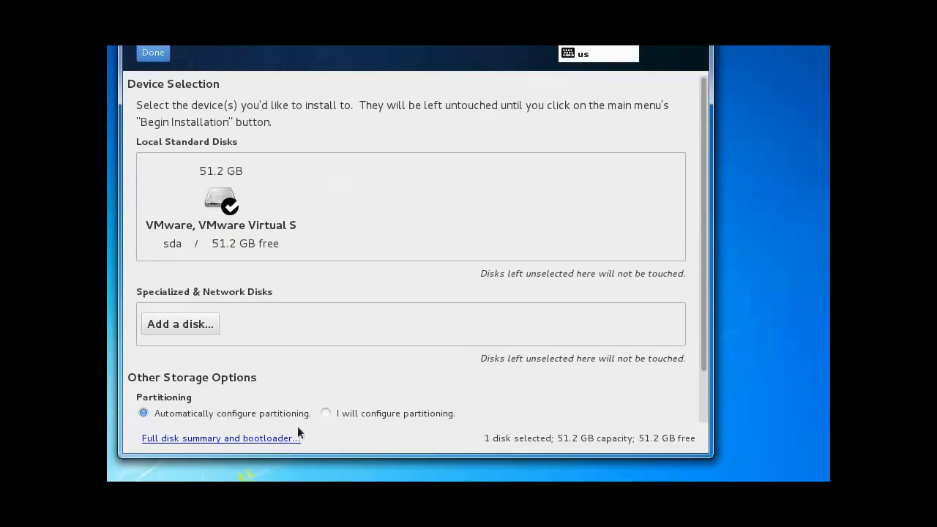
# Step: Keep 'Automatically configure partitioning' on the 51.2 GB disk and confirm it
pyautogui.click(143, 413)
pyautogui.click(147, 412)
pyautogui.click(153, 56)
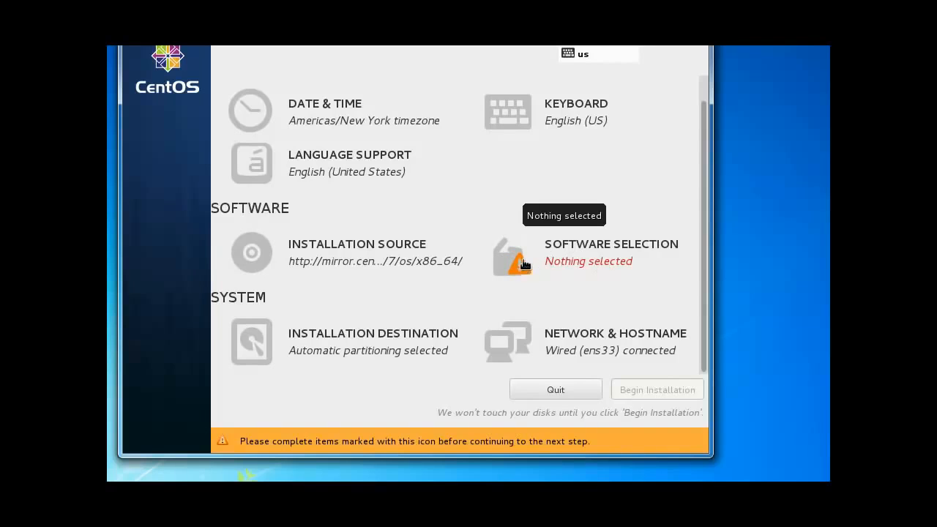
# Step: Choose GNOME Desktop as the base environment in Software Selection
pyautogui.click(500, 249)
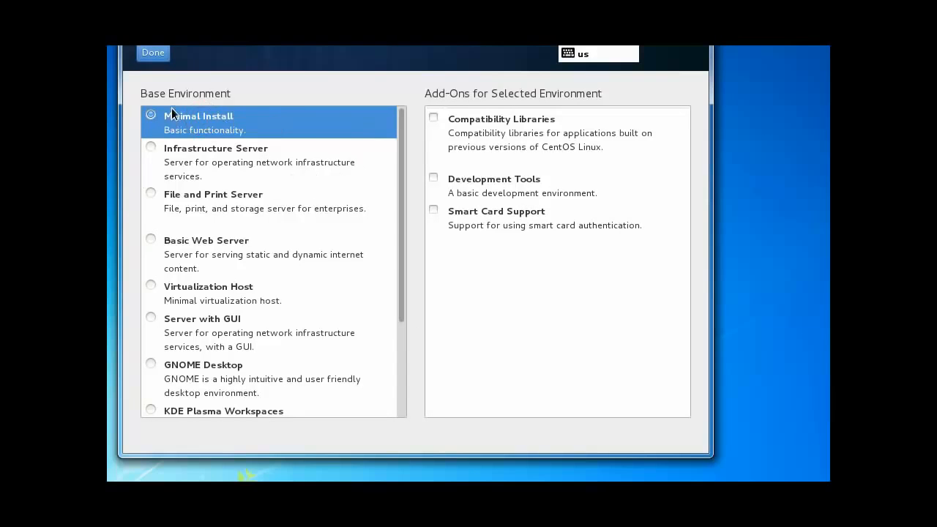
pyautogui.click(234, 120)
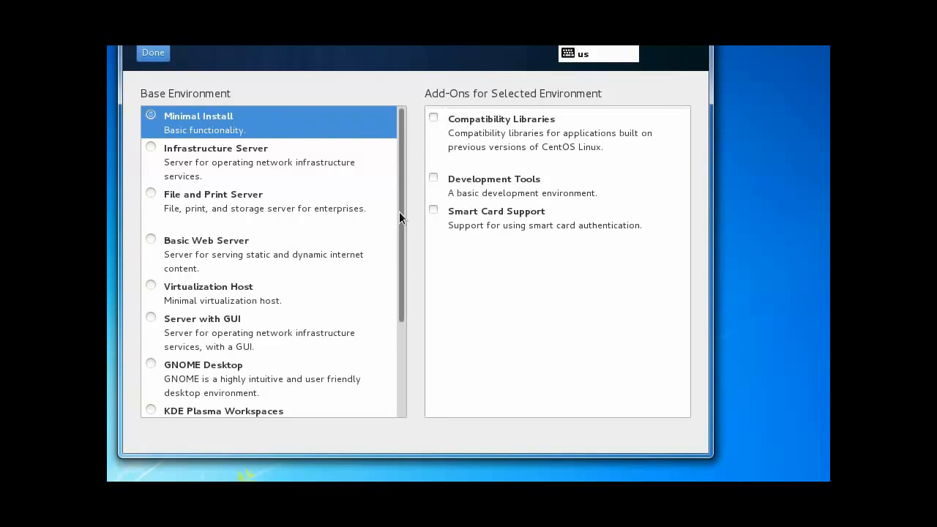
pyautogui.moveTo(399, 193); pyautogui.dragTo(405, 261)
pyautogui.click(150, 268)
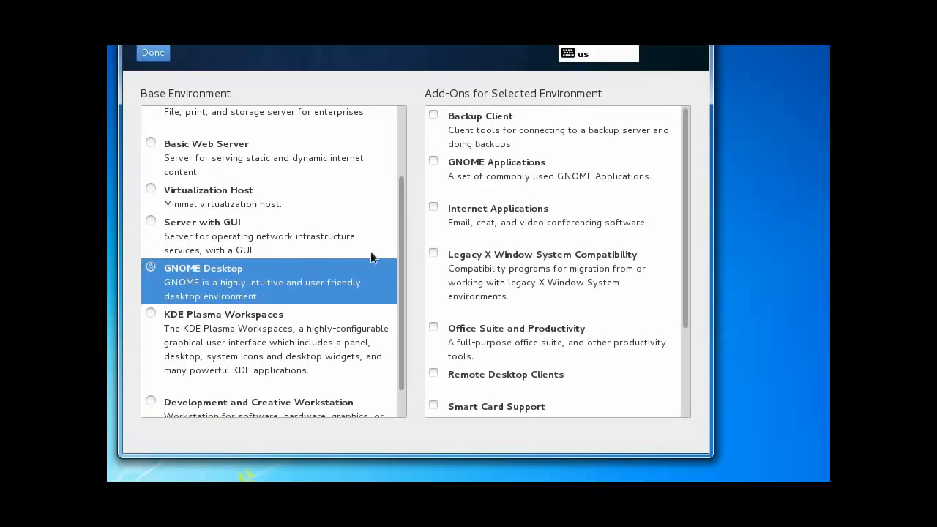
# Step: Tick the GNOME Applications, Internet Applications and Remote Desktop Clients add-ons
pyautogui.moveTo(404, 207); pyautogui.dragTo(397, 129)
pyautogui.click(435, 163)
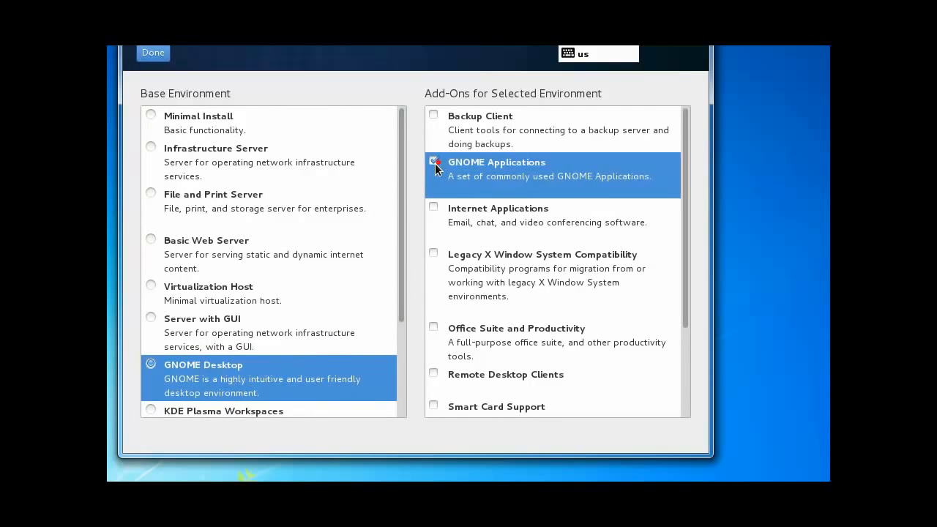
pyautogui.click(433, 208)
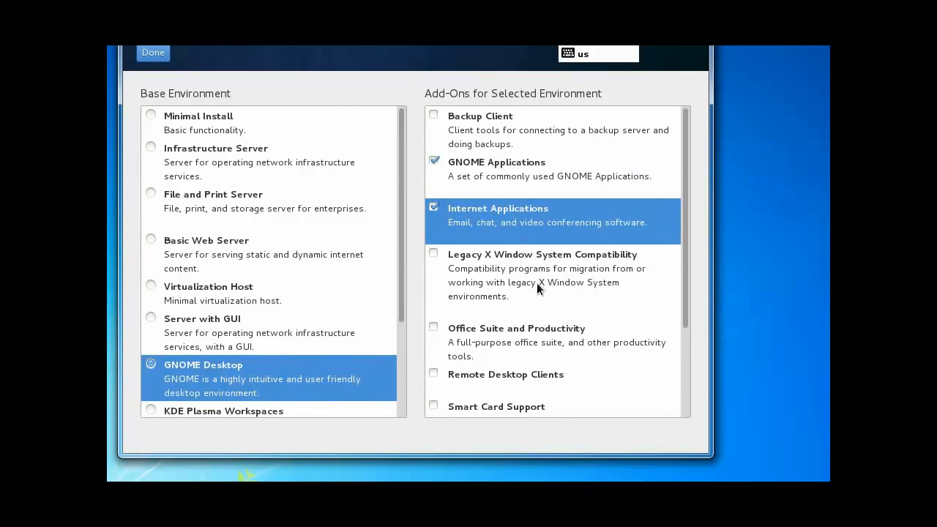
pyautogui.moveTo(686, 145); pyautogui.dragTo(683, 209)
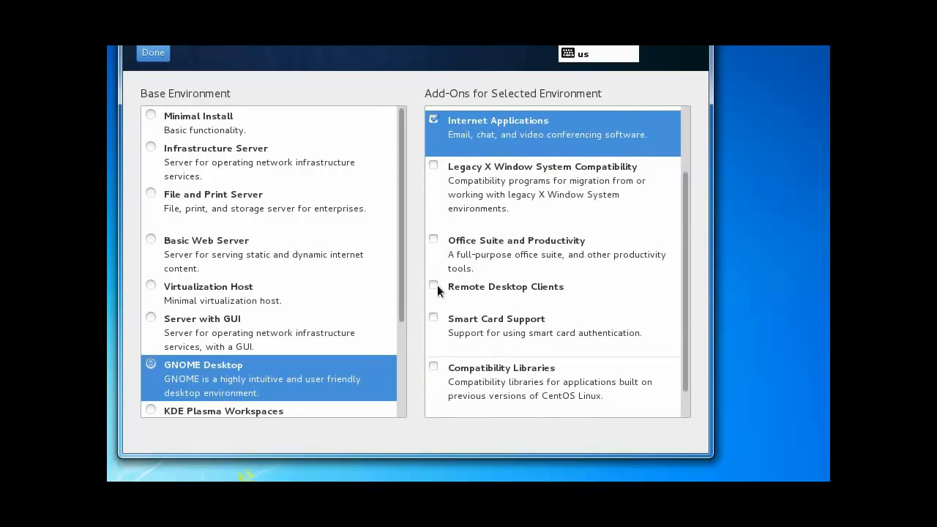
pyautogui.click(434, 285)
pyautogui.moveTo(685, 263); pyautogui.dragTo(676, 336)
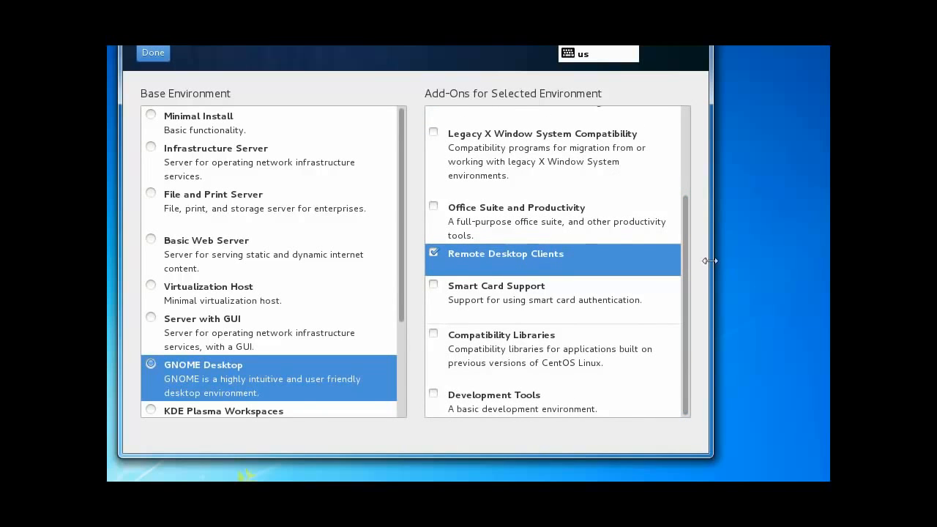
pyautogui.scroll(3, 684, 197)
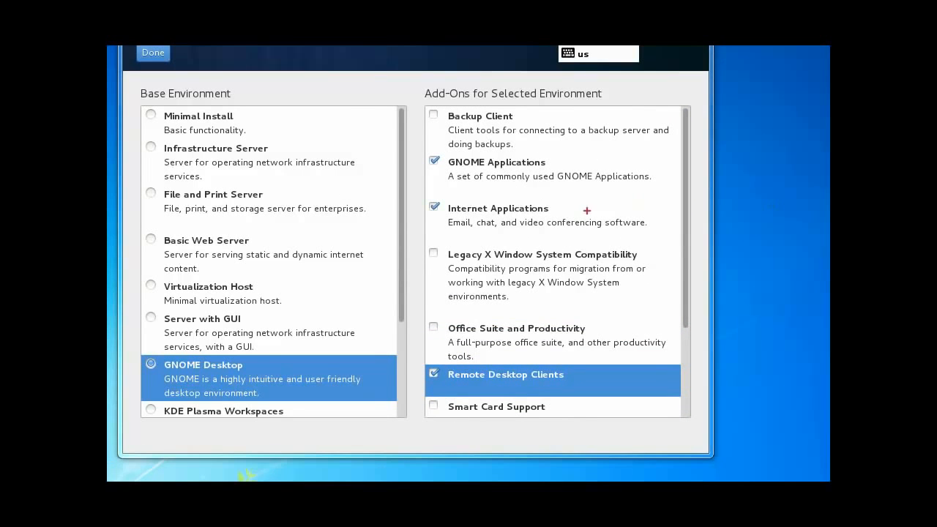
pyautogui.moveTo(234, 124)
pyautogui.mouseDown()
pyautogui.moveTo(293, 114)
pyautogui.moveTo(237, 125)
pyautogui.moveTo(252, 131)
pyautogui.mouseUp()
pyautogui.press('Escape')
pyautogui.moveTo(401, 188); pyautogui.dragTo(398, 322)
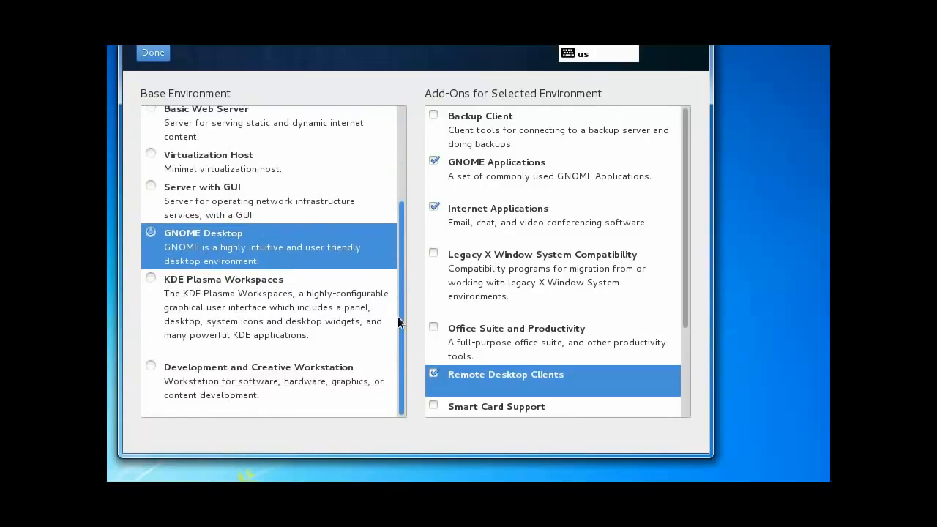
pyautogui.scroll(5, 398, 322)
# Step: Confirm the GNOME Desktop selection and wait for dependency checking to finish
pyautogui.click(154, 52)
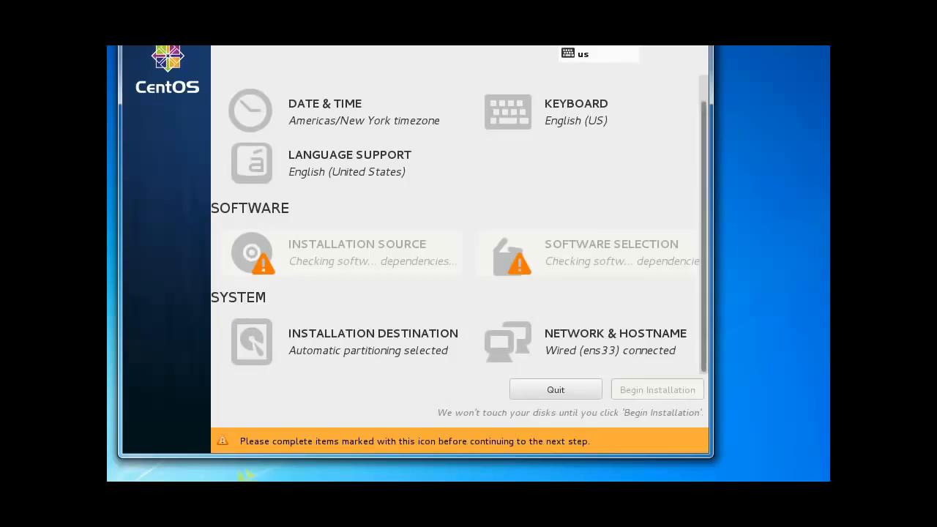
pyautogui.moveTo(634, 218)
pyautogui.mouseDown()
pyautogui.moveTo(542, 297)
pyautogui.moveTo(678, 214)
pyautogui.moveTo(618, 229)
pyautogui.mouseUp()
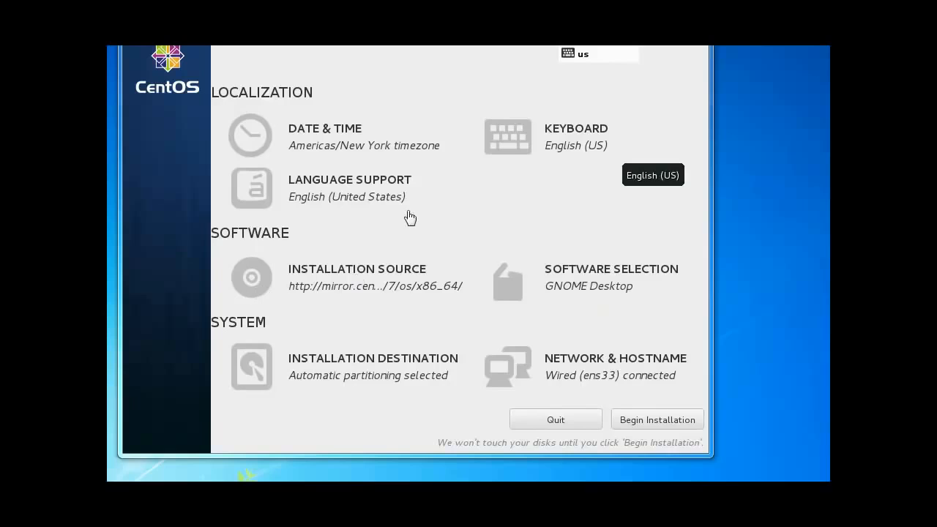
# Step: Begin installation and create user 'user' with a password and its confirmation
pyautogui.click(679, 420)
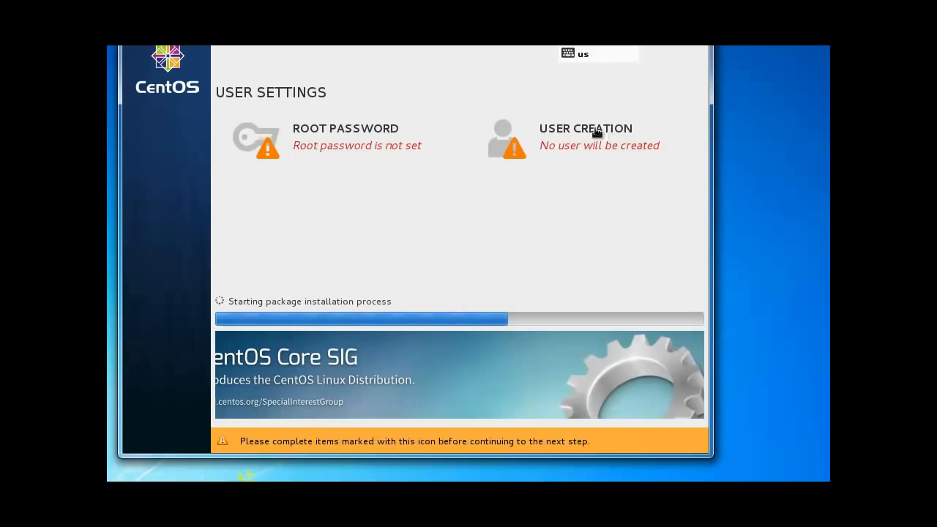
pyautogui.click(552, 134)
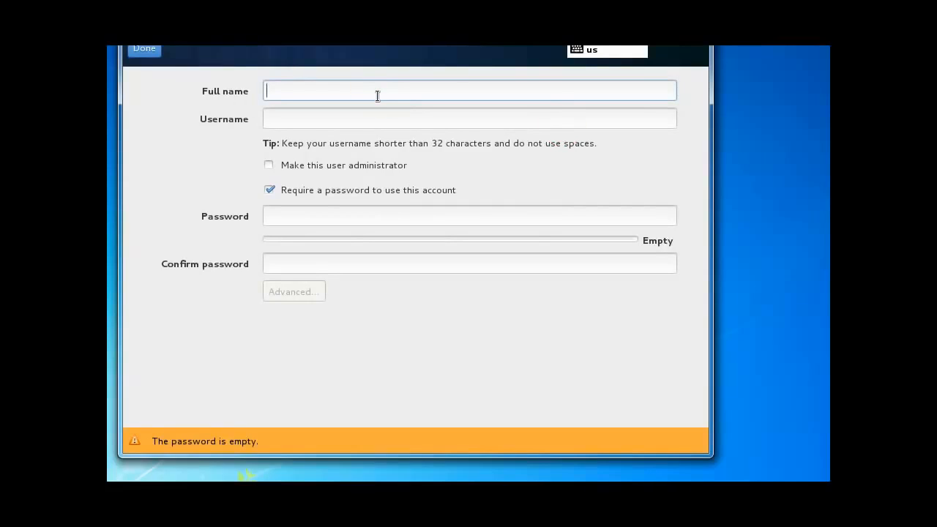
pyautogui.write('user')
pyautogui.press('Tab')
pyautogui.press('Tab')
pyautogui.press('Tab')
pyautogui.press('Tab')
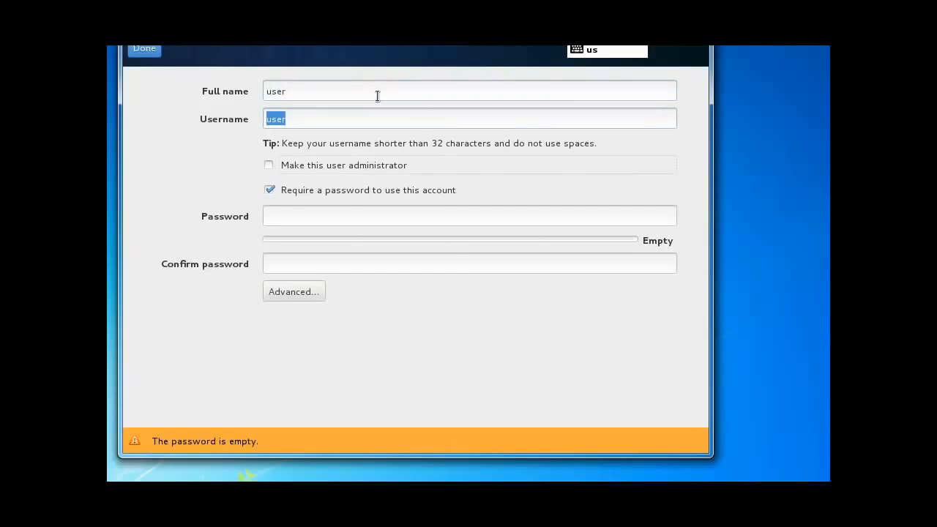
pyautogui.write('xxxxxxxxxxx')
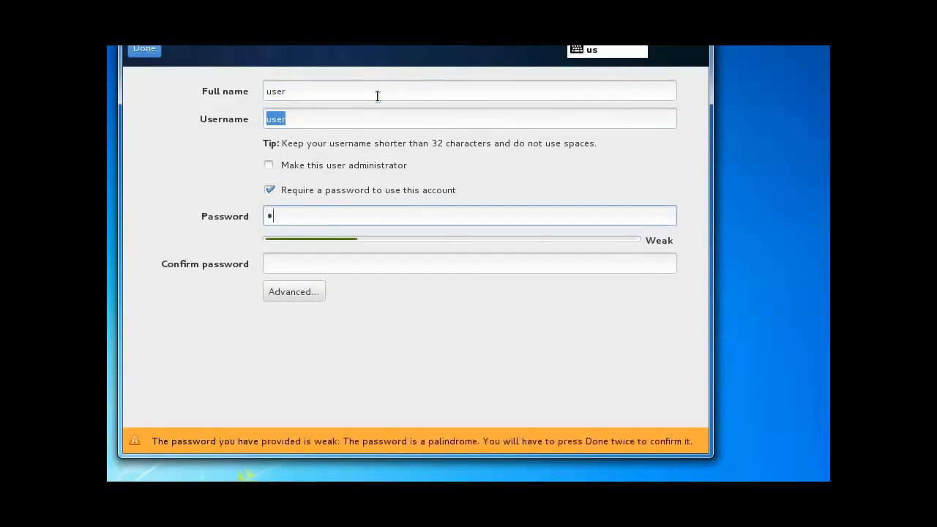
pyautogui.press('Tab')
pyautogui.write('xxxxxxxxxxx')
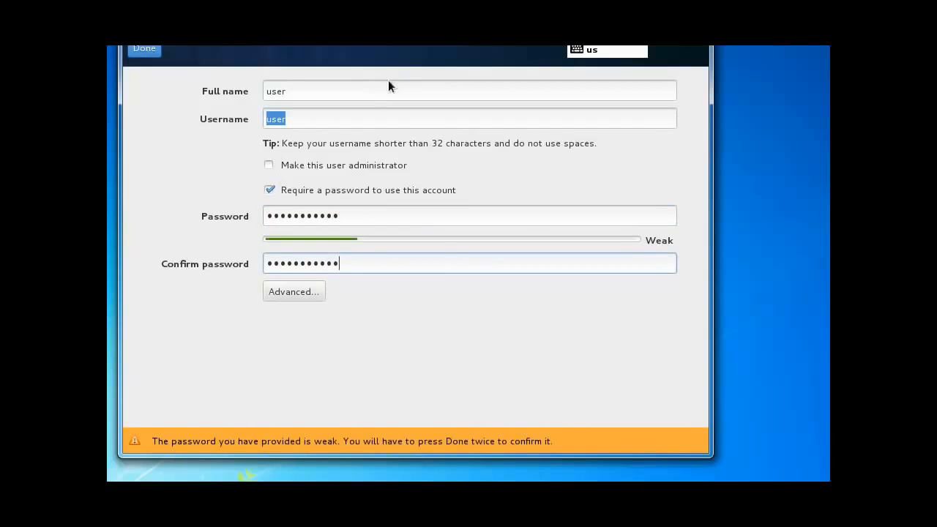
# Step: Make the new user an administrator, leave advanced settings unchanged, and save the account
pyautogui.click(337, 167)
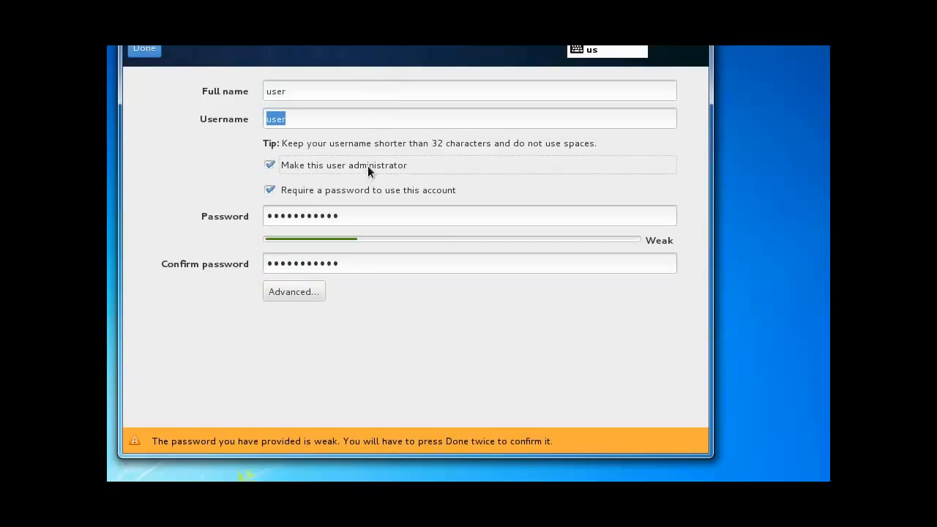
pyautogui.click(291, 293)
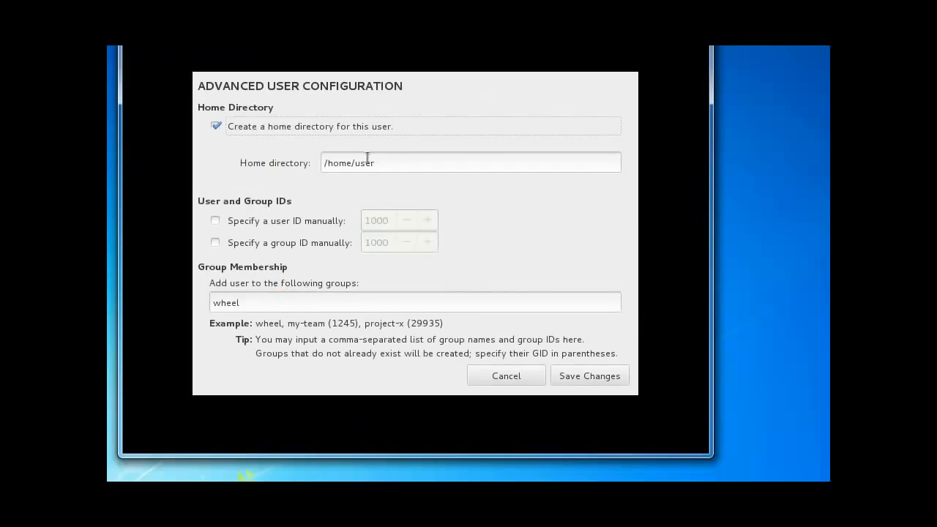
pyautogui.click(499, 381)
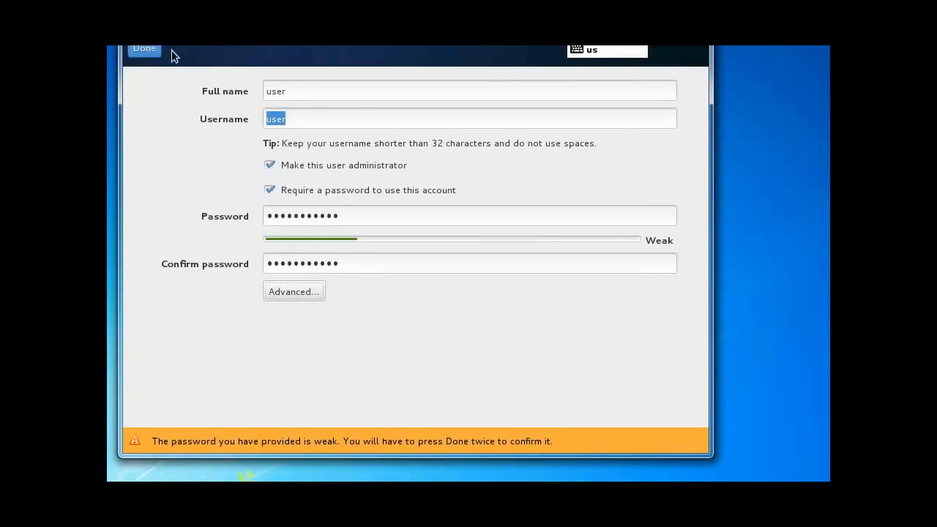
pyautogui.click(142, 49)
# Step: Accept the weak user password, then enter and confirm the root password, accepting its weakness
pyautogui.click(143, 49)
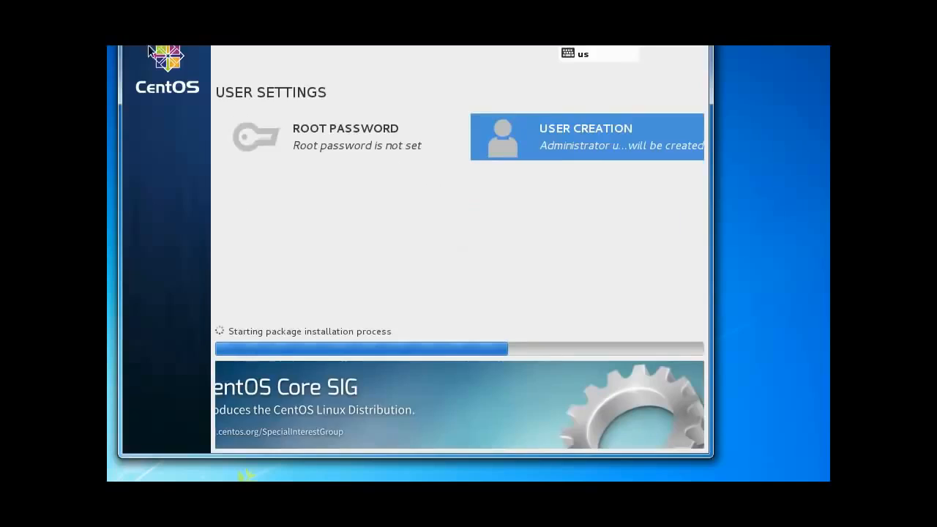
pyautogui.click(315, 154)
pyautogui.click(351, 103)
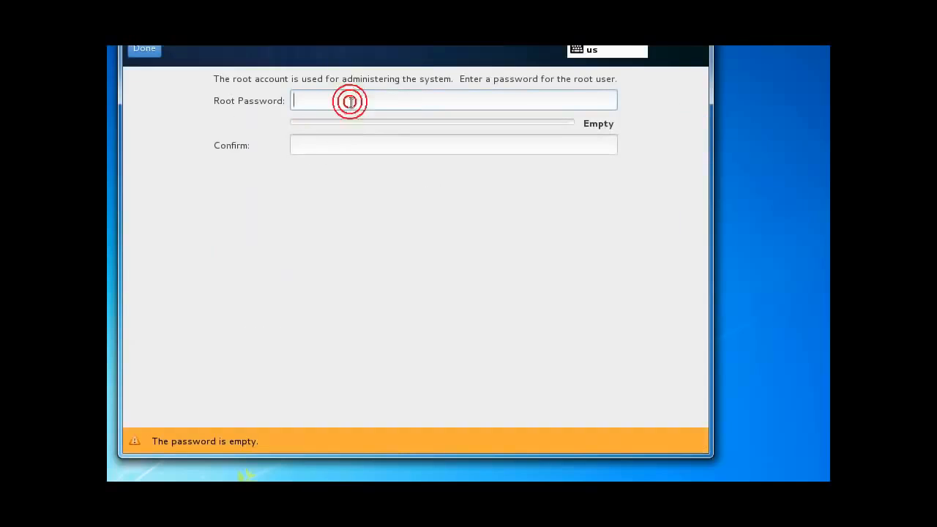
pyautogui.write('***********')
pyautogui.press('Tab')
pyautogui.write('************')
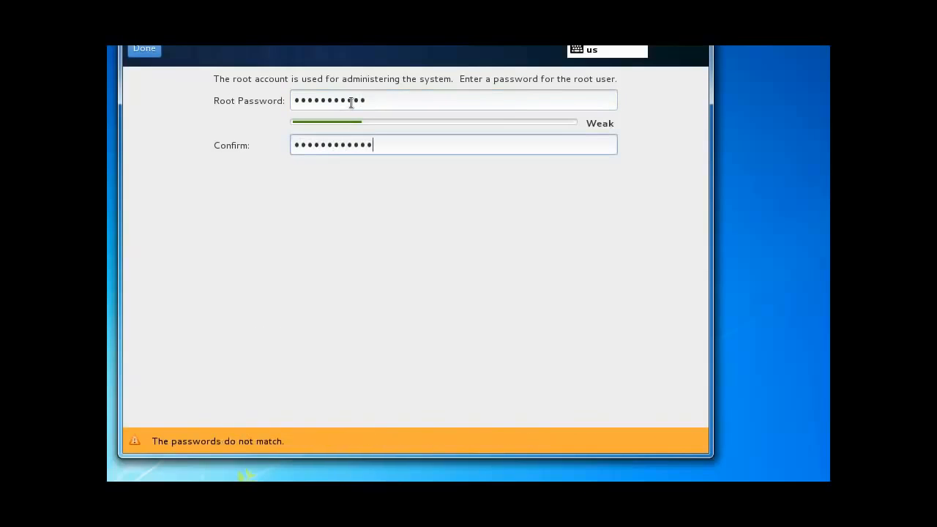
pyautogui.press('BackSpace')
pyautogui.press('BackSpace')
pyautogui.press('BackSpace')
pyautogui.press('BackSpace')
pyautogui.press('BackSpace')
pyautogui.press('BackSpace')
pyautogui.press('BackSpace')
pyautogui.press('BackSpace')
pyautogui.press('BackSpace')
pyautogui.press('BackSpace')
pyautogui.press('BackSpace')
pyautogui.press('BackSpace')
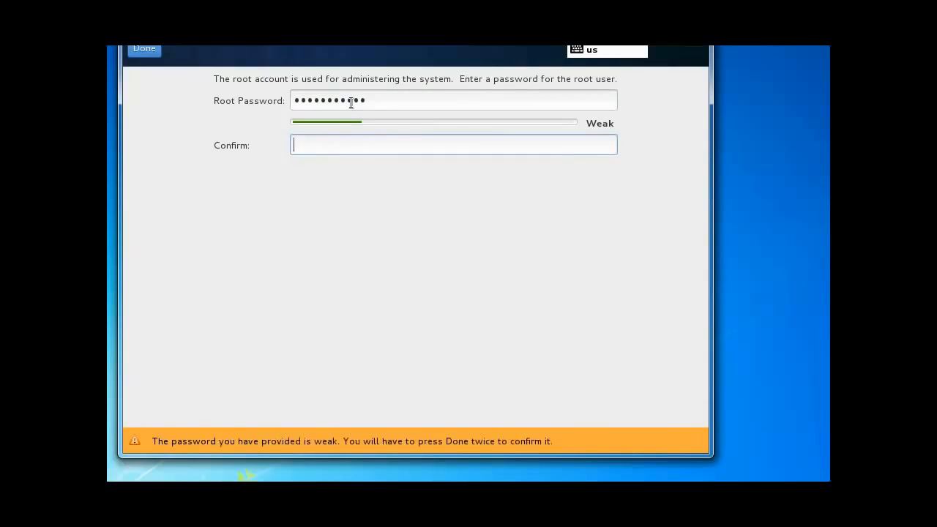
pyautogui.write('***********')
pyautogui.click(152, 49)
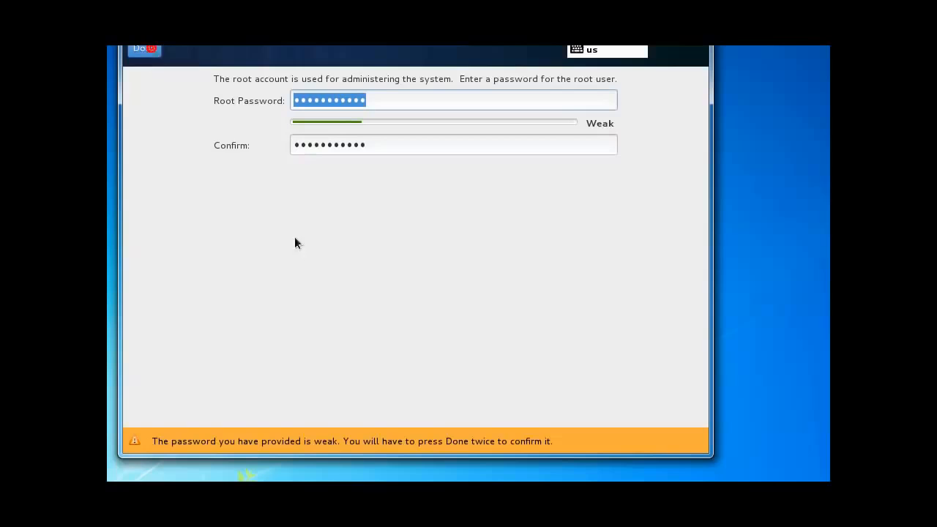
pyautogui.click(152, 51)
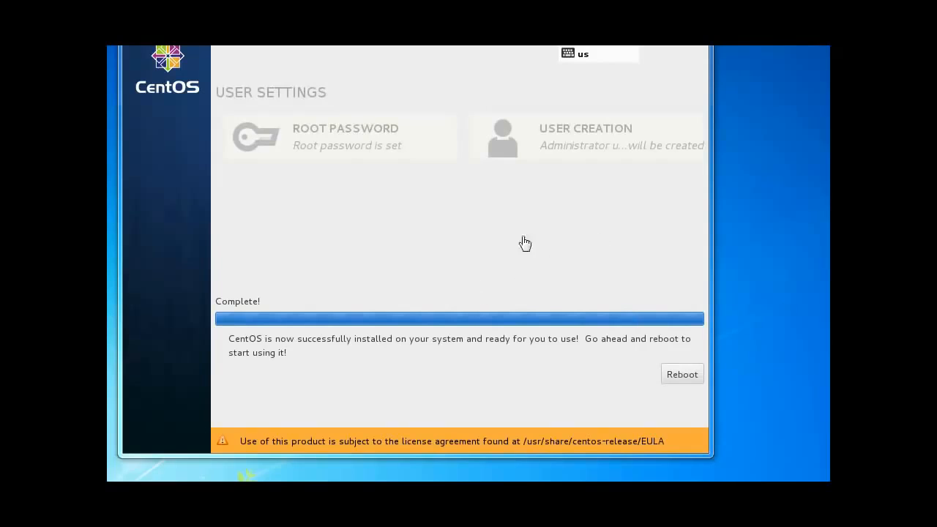
# Step: Reboot into the newly installed CentOS and take keyboard control of the VM
pyautogui.click(677, 375)
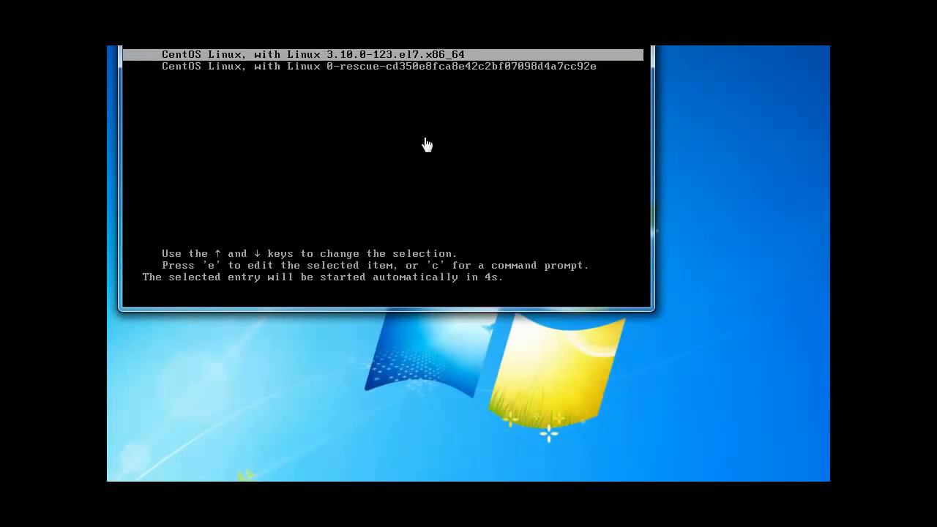
pyautogui.click(527, 96)
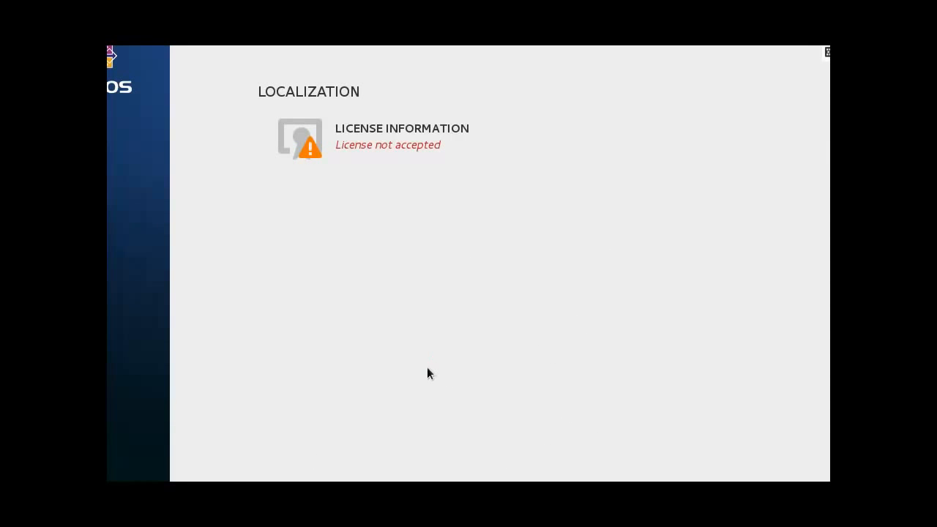
# Step: Tick 'I accept the license agreement' on the CentOS 7 License Information page and confirm with Done
pyautogui.click(339, 128)
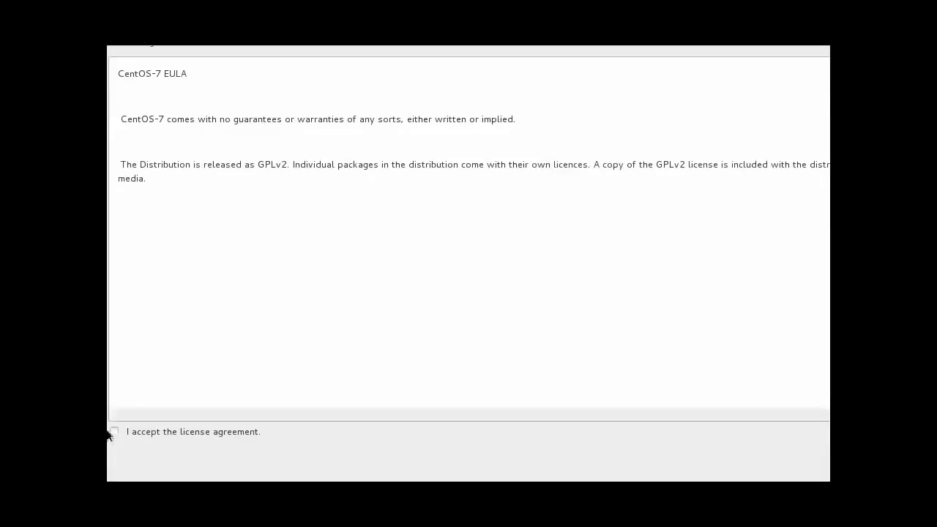
pyautogui.click(114, 431)
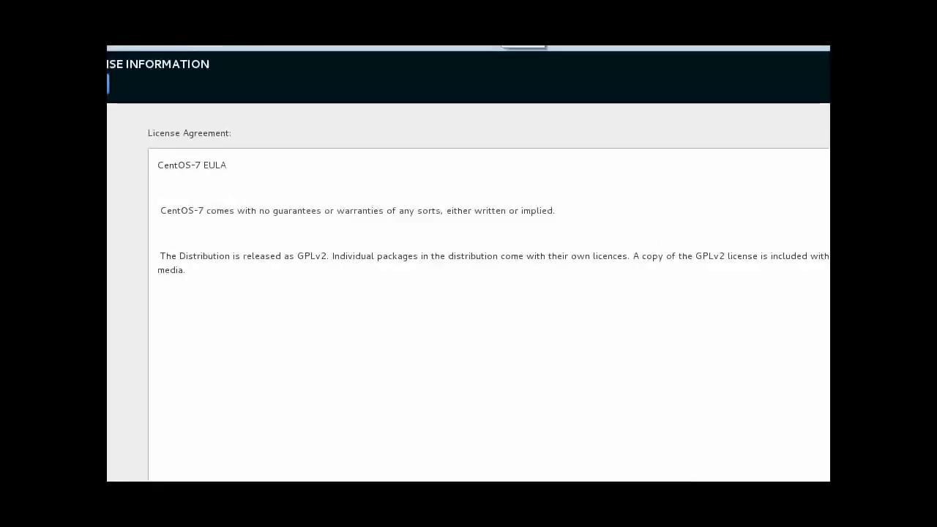
pyautogui.click(108, 79)
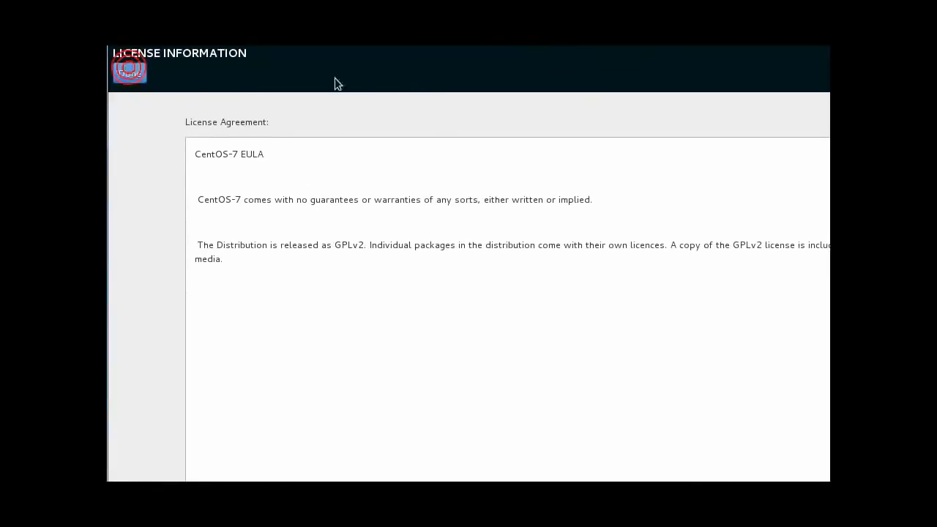
pyautogui.click(129, 76)
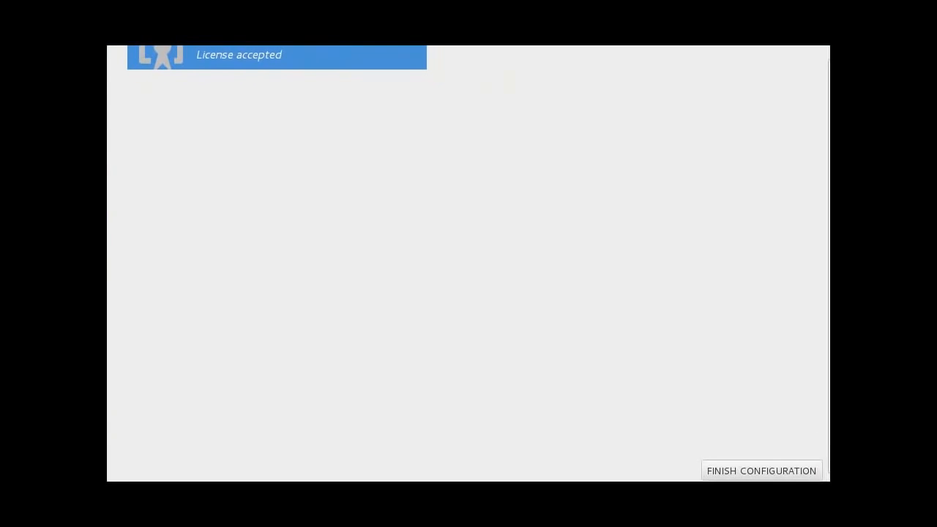
# Step: Finish the configuration and reach the Kdump page, leaving kdump enabled with automatic memory reservation
pyautogui.click(773, 475)
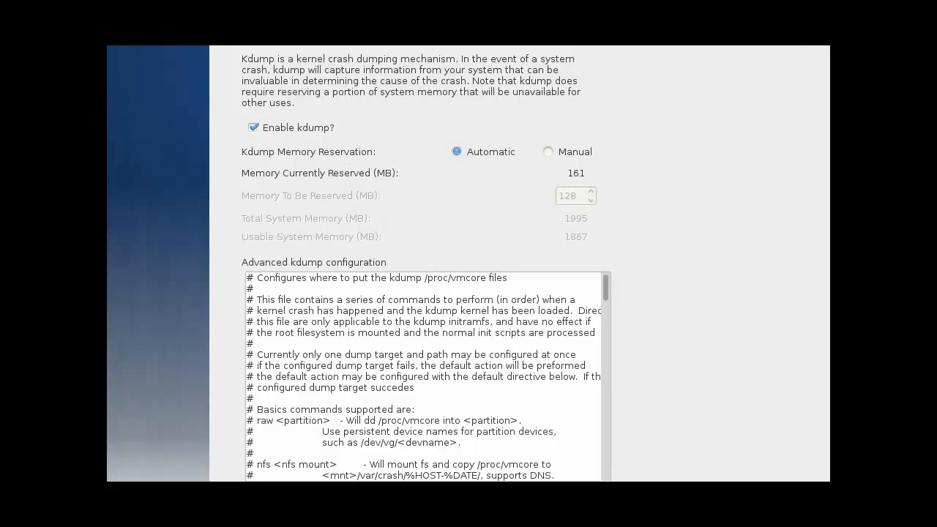
pyautogui.moveTo(214, 47)
pyautogui.mouseDown()
pyautogui.moveTo(587, 113)
pyautogui.moveTo(686, 47)
pyautogui.mouseUp()
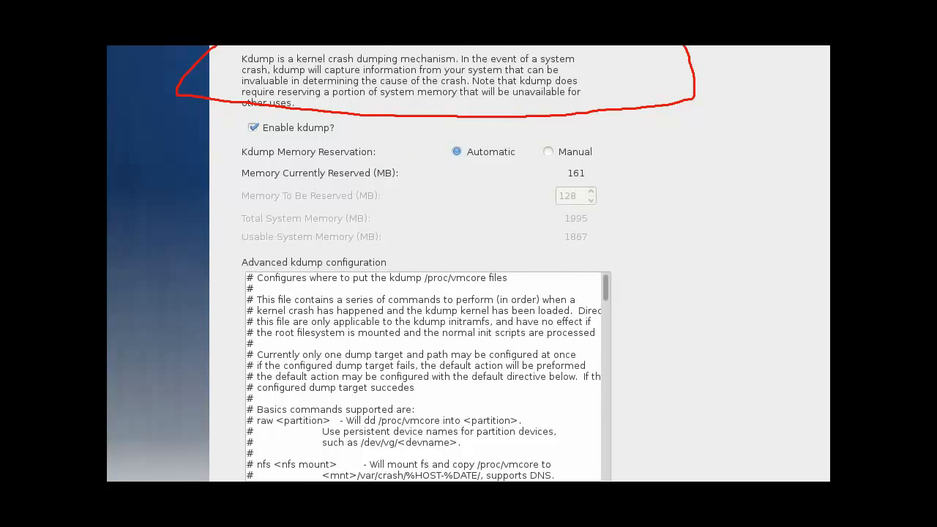
pyautogui.press('e')
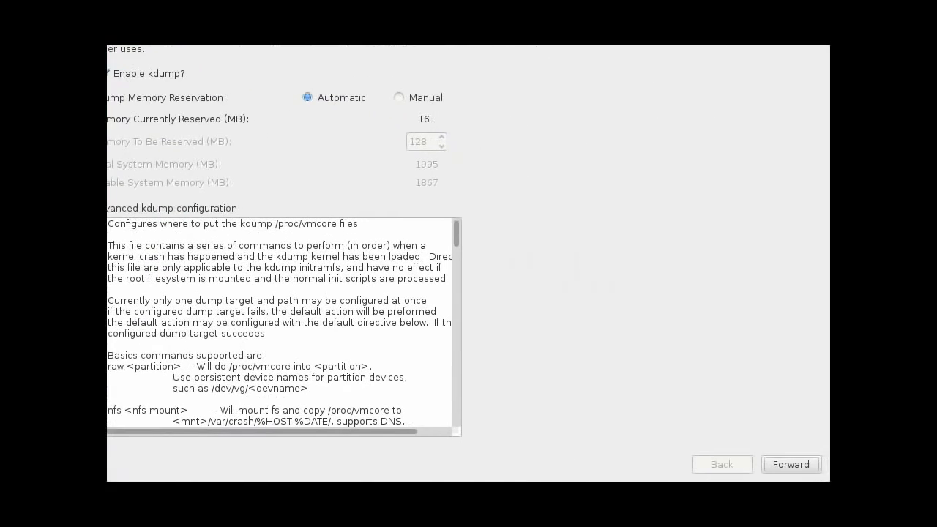
# Step: Go forward past Kdump, then sign in as the user on the GNOME login screen with the account password
pyautogui.click(793, 464)
pyautogui.click(792, 465)
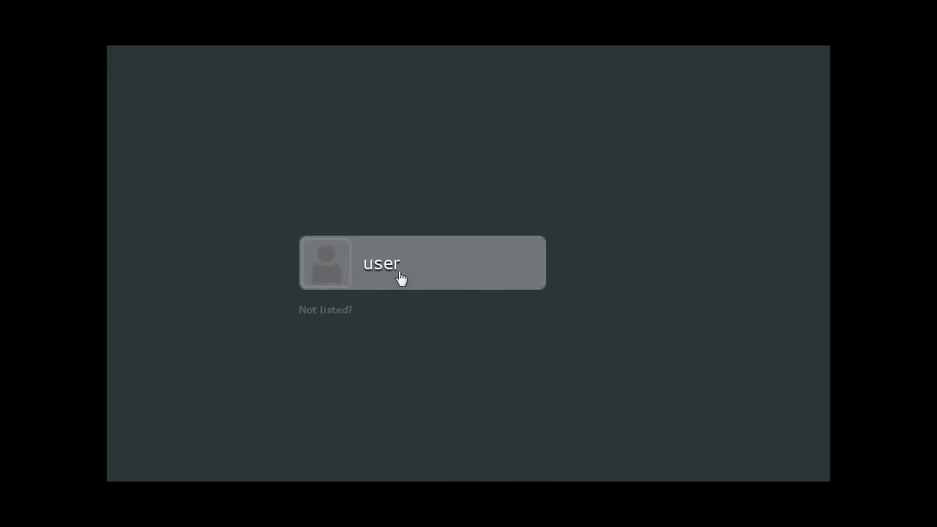
pyautogui.click(408, 267)
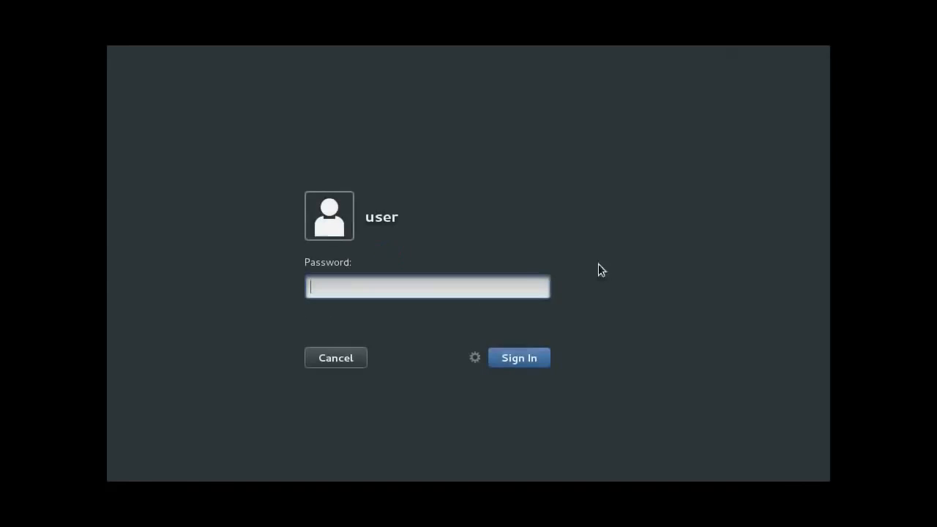
pyautogui.write('•••••••••••')
pyautogui.press('Return')
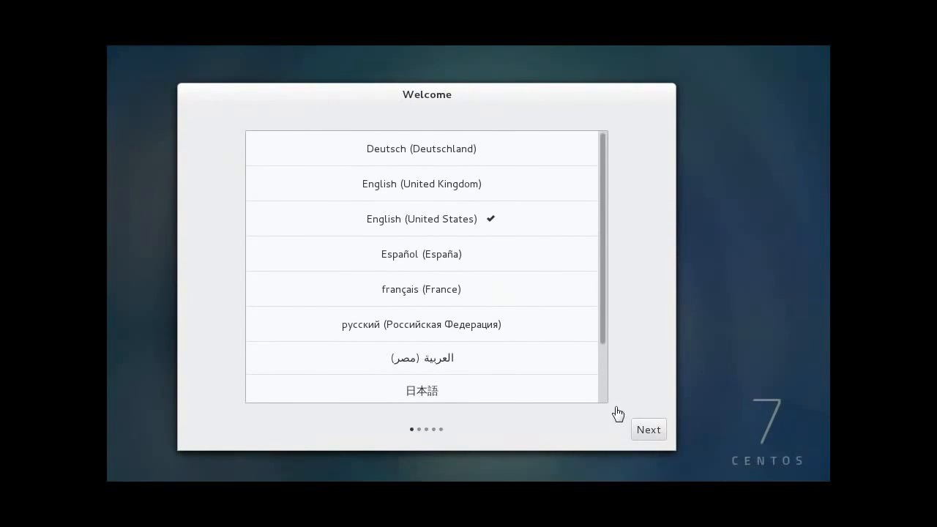
# Step: Keep English (United States) for language and input source, skip online accounts, and start using CentOS Linux
pyautogui.click(652, 431)
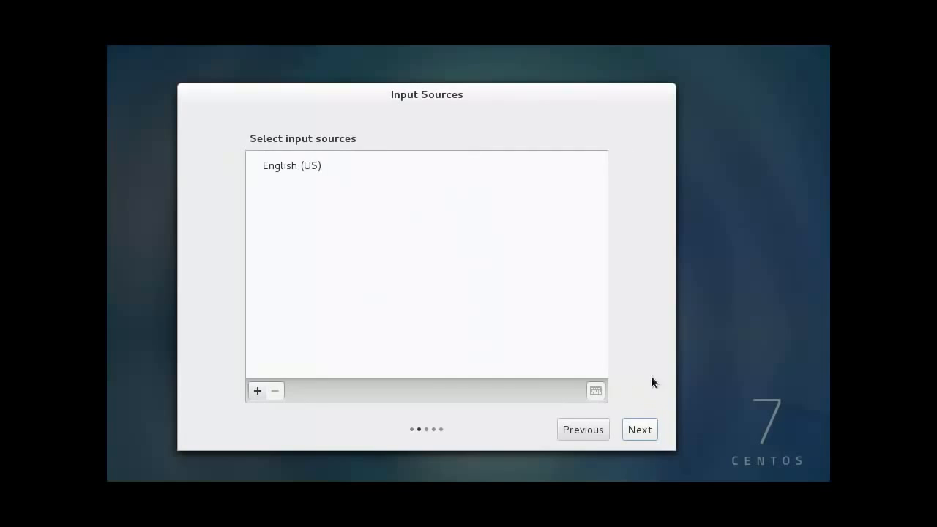
pyautogui.click(284, 163)
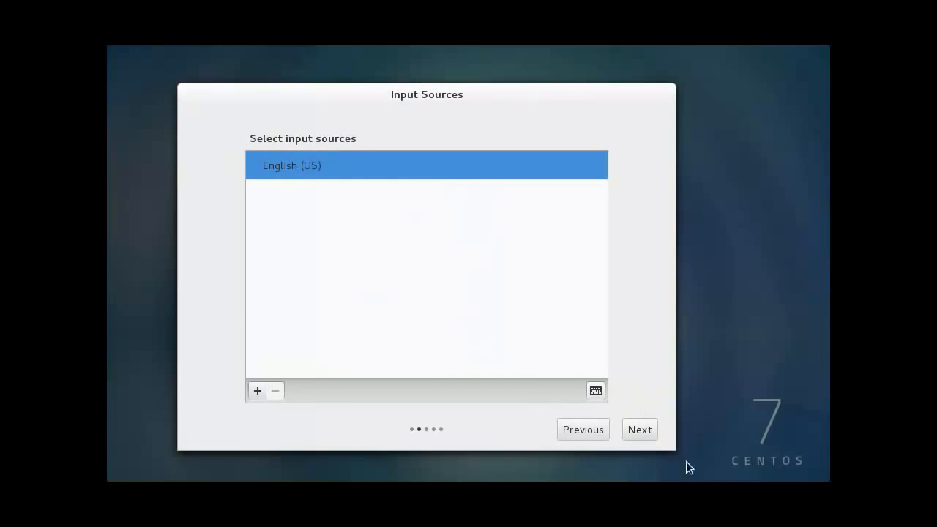
pyautogui.click(644, 435)
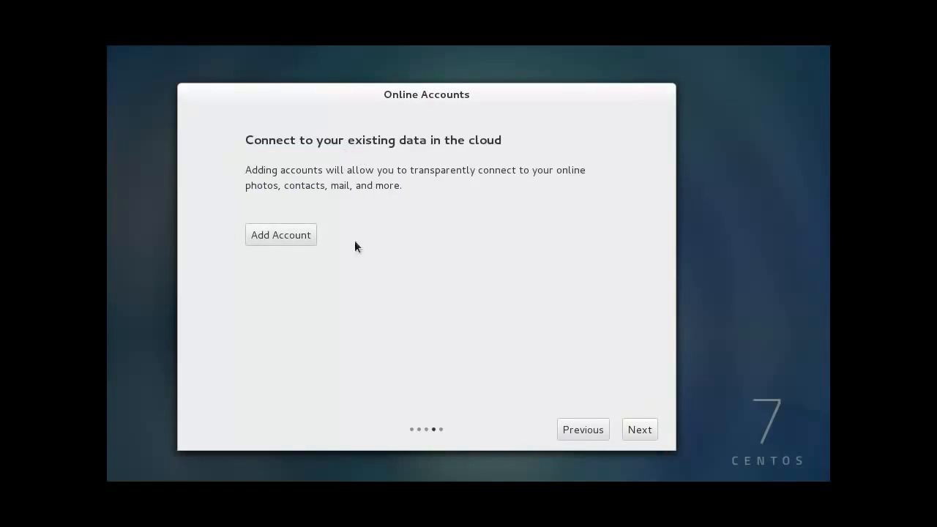
pyautogui.click(442, 175)
pyautogui.click(636, 430)
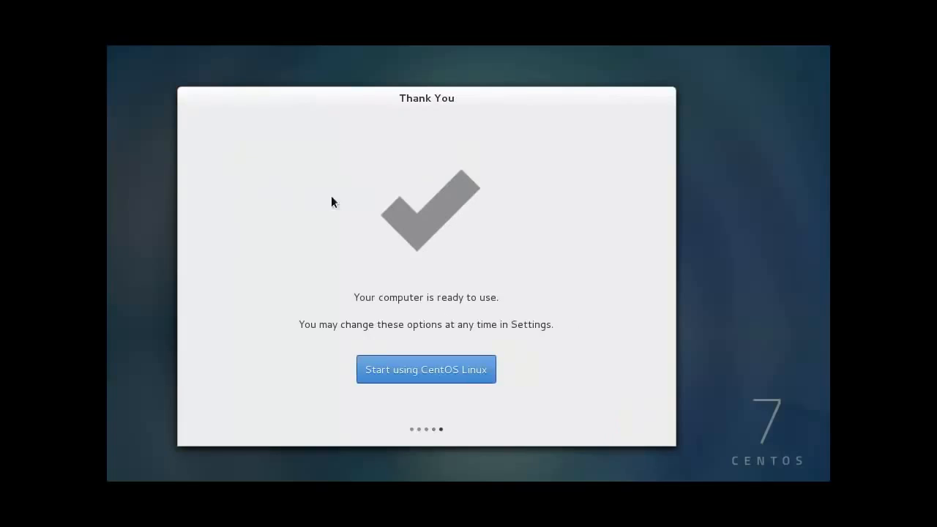
pyautogui.click(456, 369)
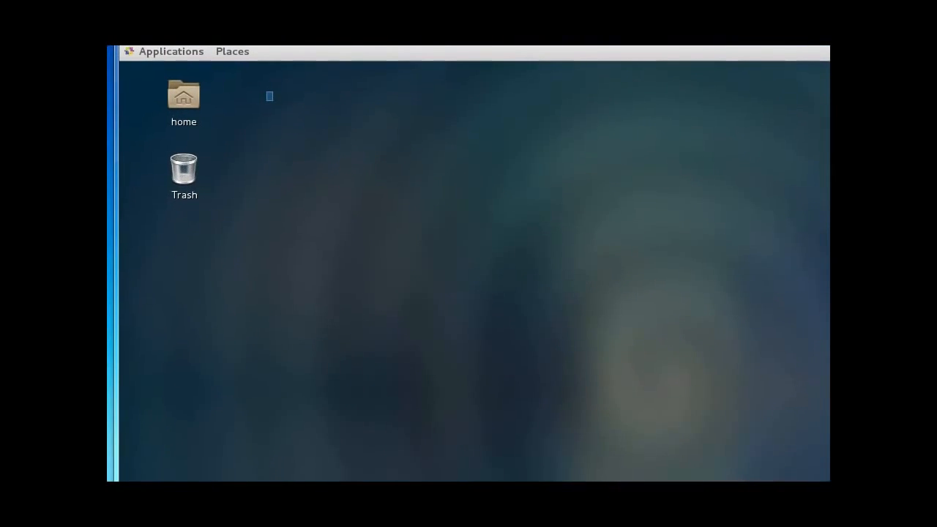
# Step: Browse the Applications menu categories, then open a terminal in ~/Desktop from the desktop's context menu
pyautogui.click(160, 52)
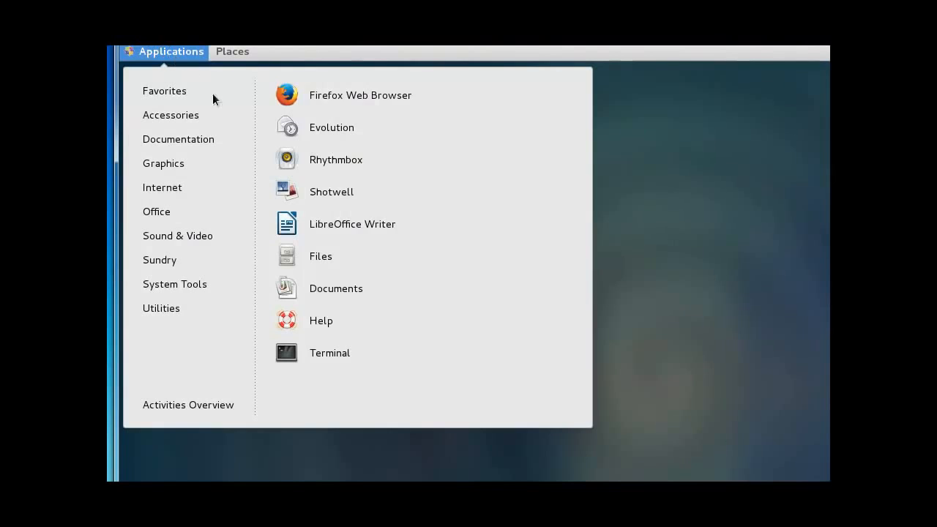
pyautogui.moveTo(179, 90)
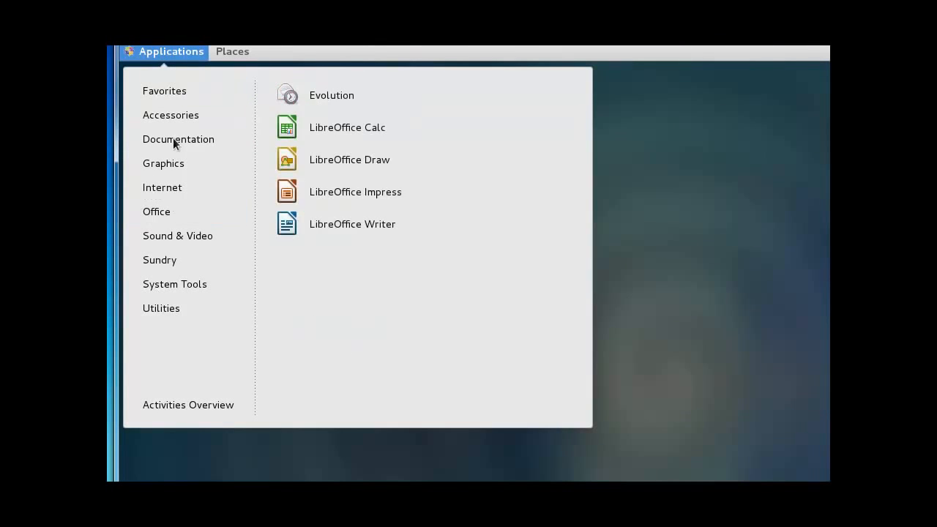
pyautogui.moveTo(161, 309)
pyautogui.click(811, 112)
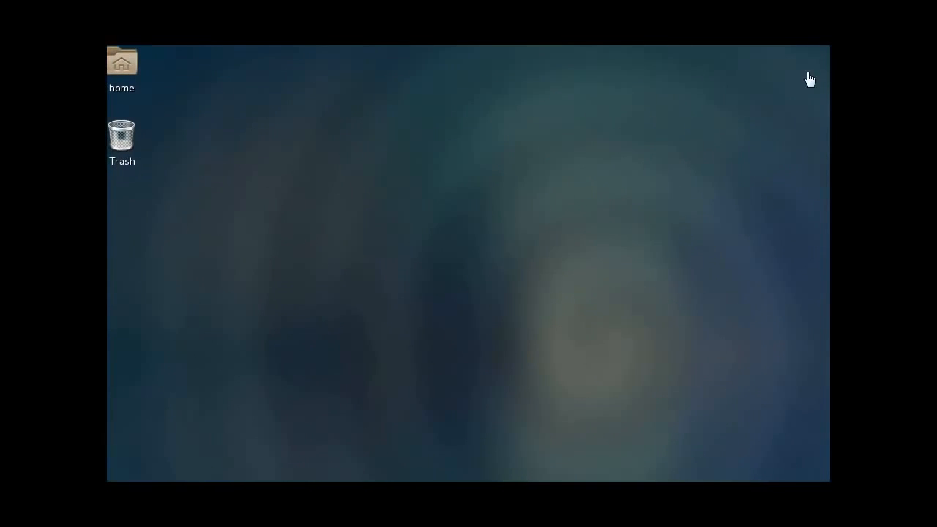
pyautogui.rightClick(350, 111)
pyautogui.click(379, 151)
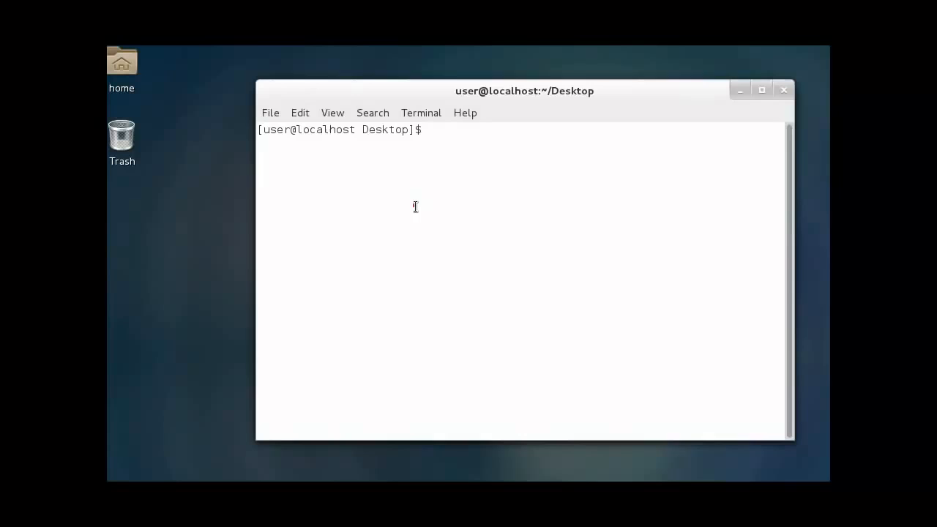
# Step: Run runlevel to confirm runlevel 5, then try init 3 as the normal user
pyautogui.click(413, 206)
pyautogui.write('runlevel')
pyautogui.press('Return')
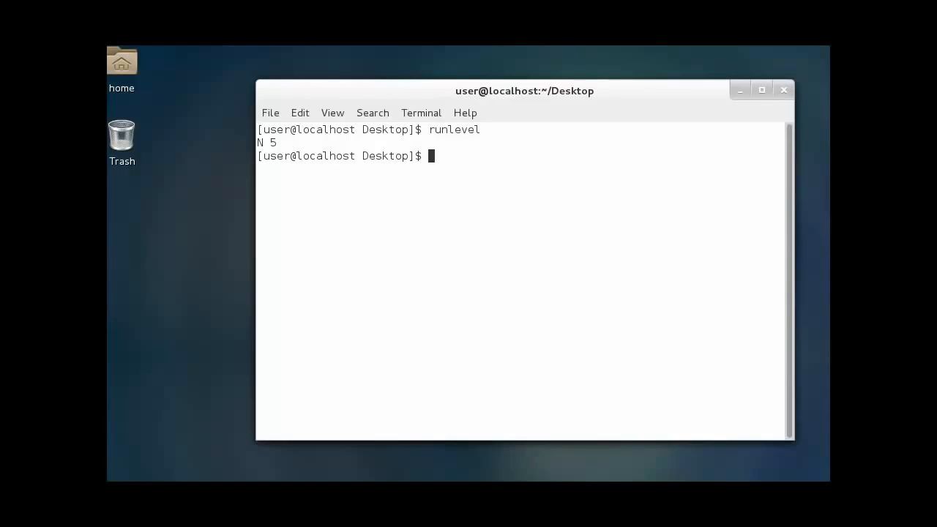
pyautogui.write('init 3')
pyautogui.press('BackSpace')
pyautogui.press('BackSpace')
pyautogui.press('BackSpace')
pyautogui.press('BackSpace')
pyautogui.press('BackSpace')
pyautogui.press('BackSpace')
pyautogui.write('inint')
pyautogui.press('BackSpace')
pyautogui.press('BackSpace')
pyautogui.press('BackSpace')
pyautogui.write('t 3')
pyautogui.press('Return')
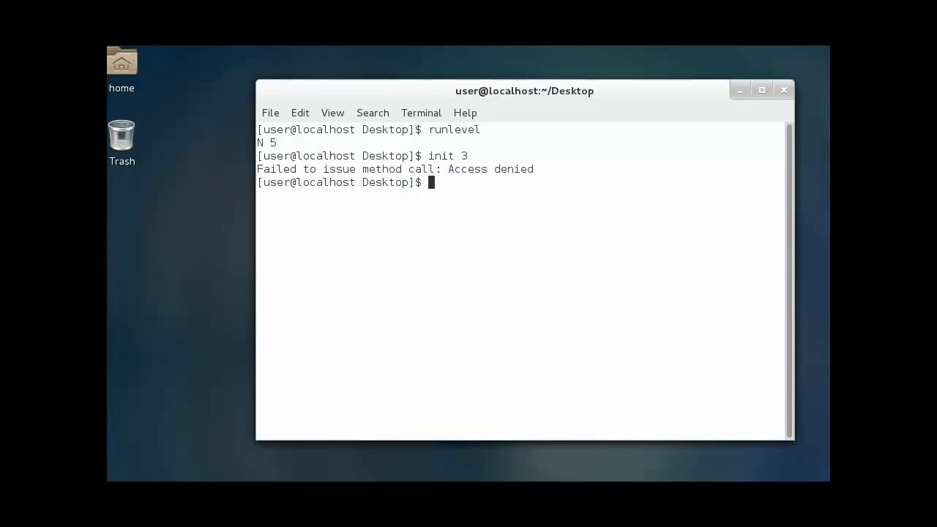
# Step: Become root with su - and the root password, then run init 3 to switch to text mode
pyautogui.write('su -')
pyautogui.press('Return')
pyautogui.write('\\Password:')
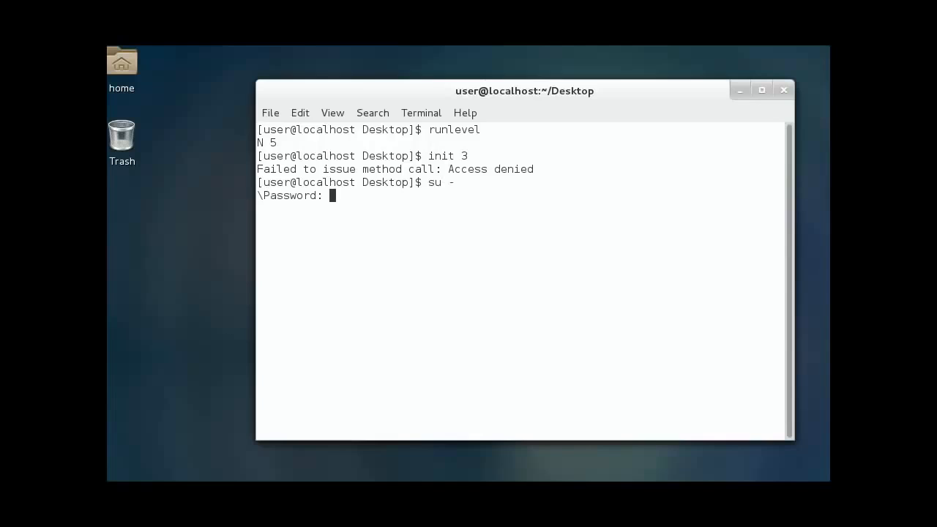
pyautogui.press('Return')
pyautogui.write('init 3')
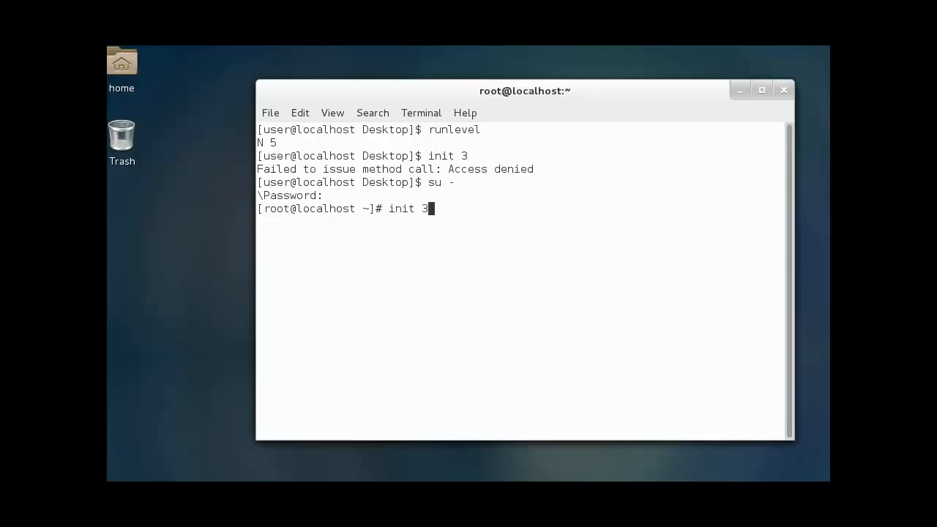
pyautogui.press('Return')
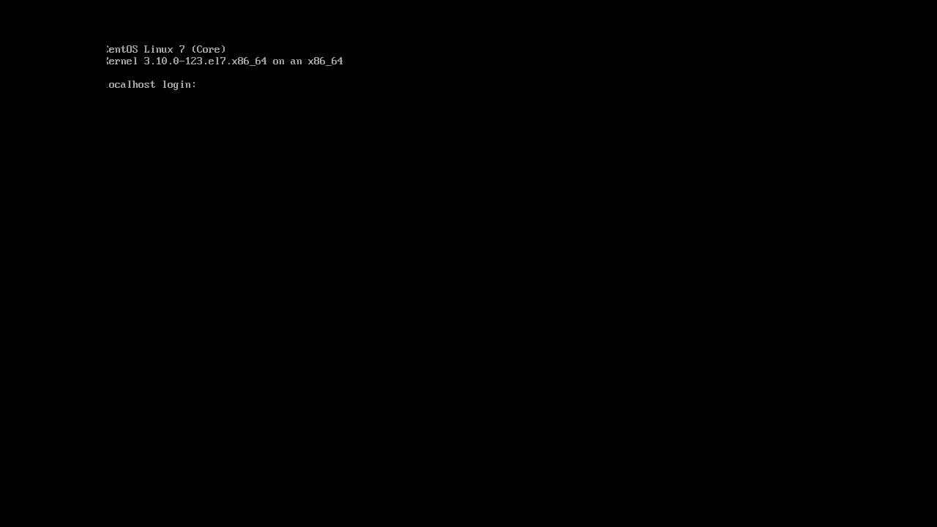
# Step: Log in as root on the text console with the root password
pyautogui.click(374, 129)
pyautogui.write('root')
pyautogui.press('BackSpace')
pyautogui.press('BackSpace')
pyautogui.press('BackSpace')
pyautogui.press('BackSpace')
pyautogui.press('Return')
pyautogui.write('root')
pyautogui.press('Return')
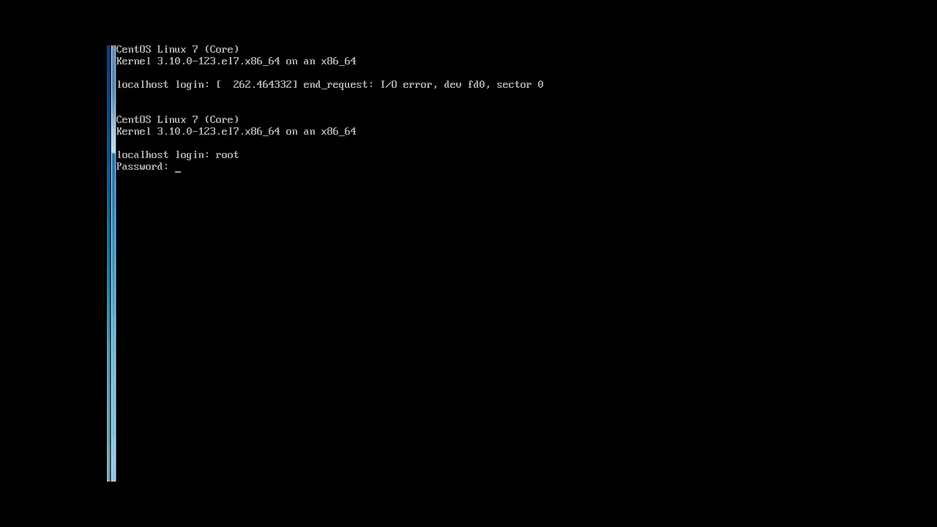
pyautogui.press('Return')
# Step: Clear the screen and run ifconfig to confirm ens33 has address 192.168.100.93
pyautogui.write('clear')
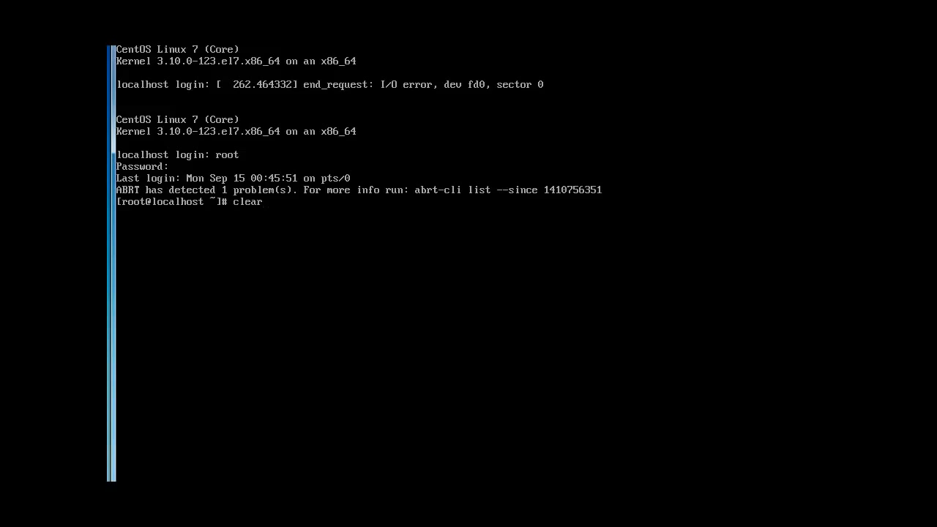
pyautogui.press('Return')
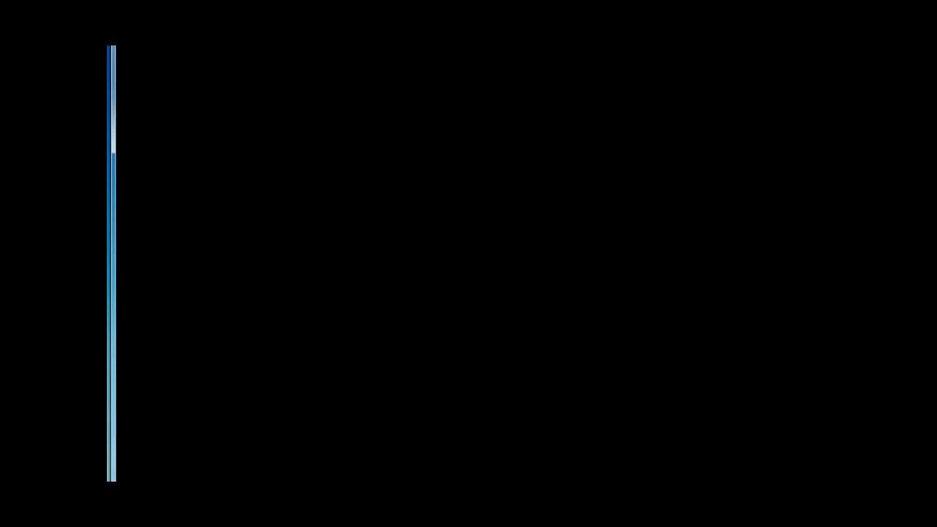
pyautogui.press('Return')
pyautogui.press('Return')
pyautogui.write('ifconfig')
pyautogui.press('Return')
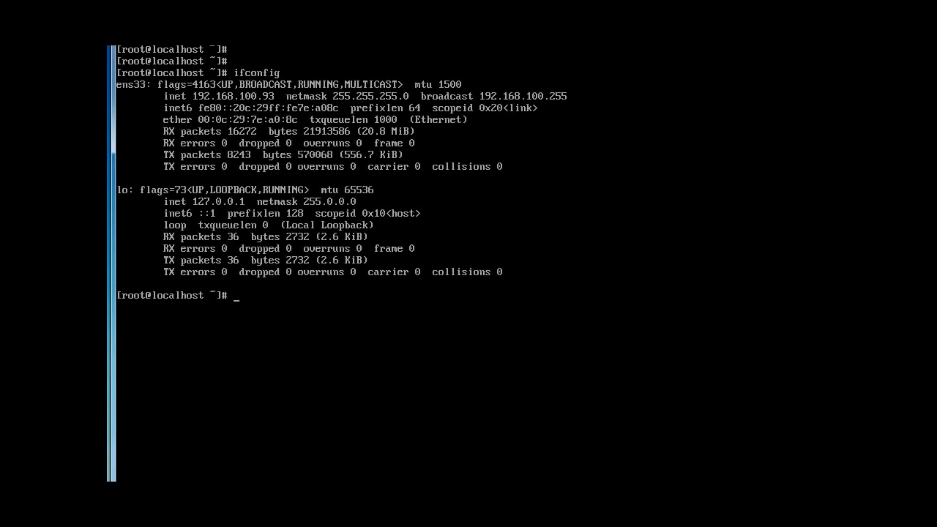
pyautogui.write('clear')
pyautogui.press('Return')
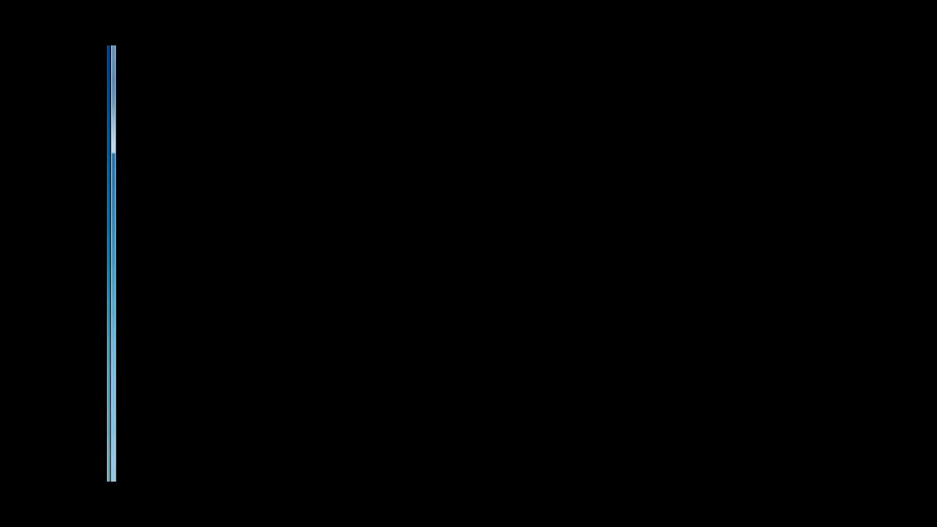
pyautogui.write(']')
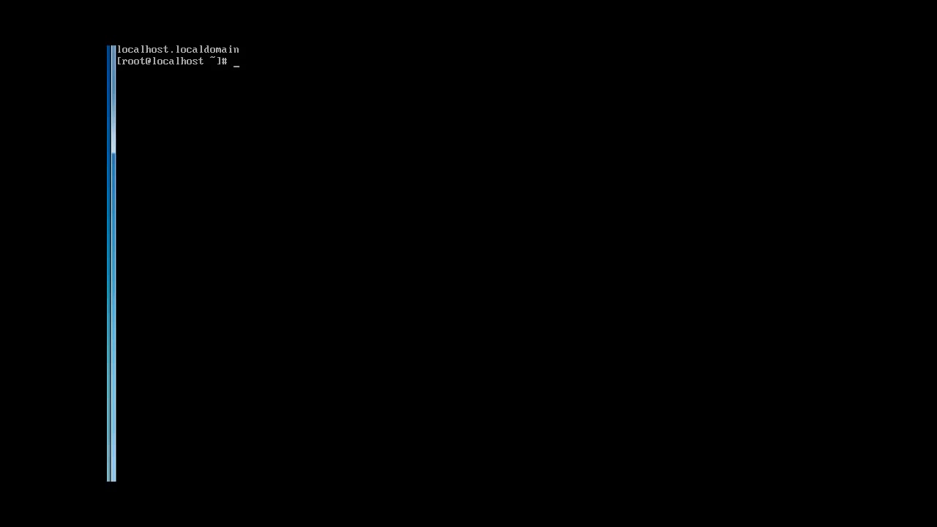
# Step: Run 'service httpd status' and 'systemctl enable httpd', both reporting httpd.service not found
pyautogui.write('service httpd status')
pyautogui.press('Return')
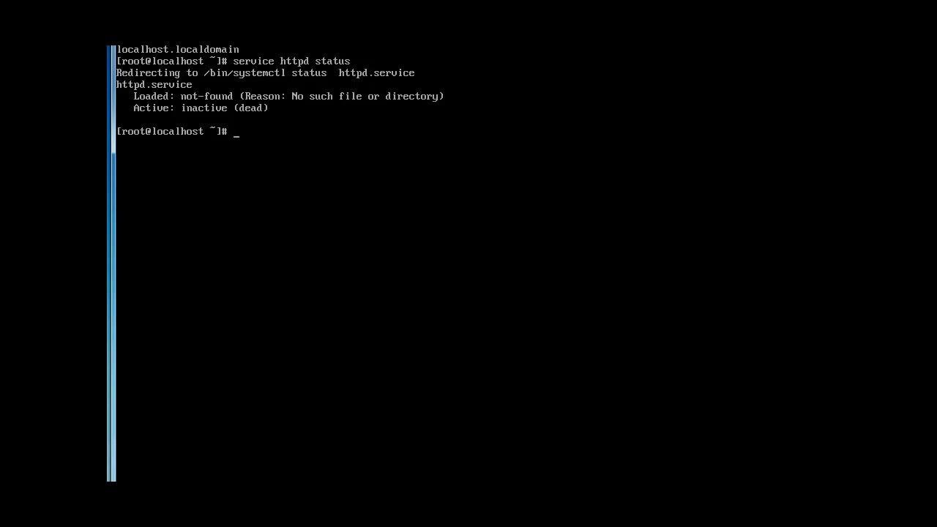
pyautogui.write('systemctl enable httpd')
pyautogui.press('Return')
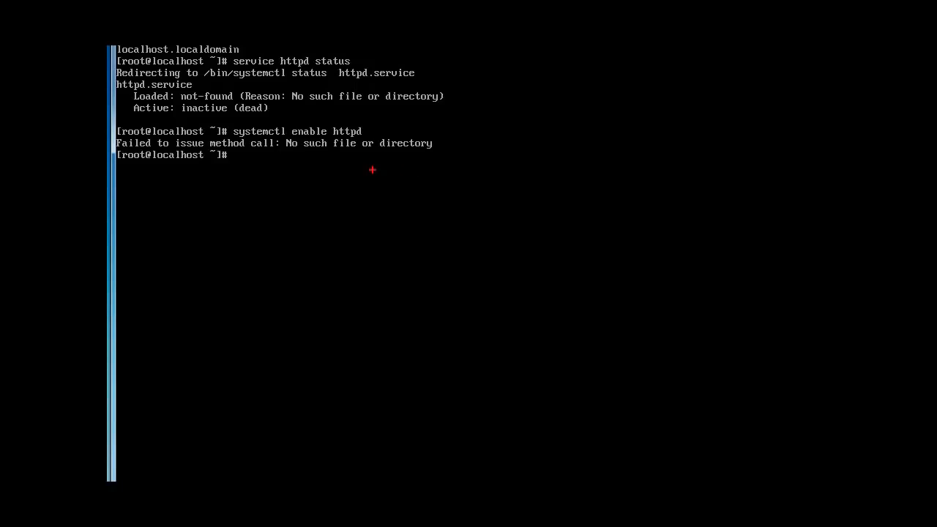
pyautogui.click(182, 167)
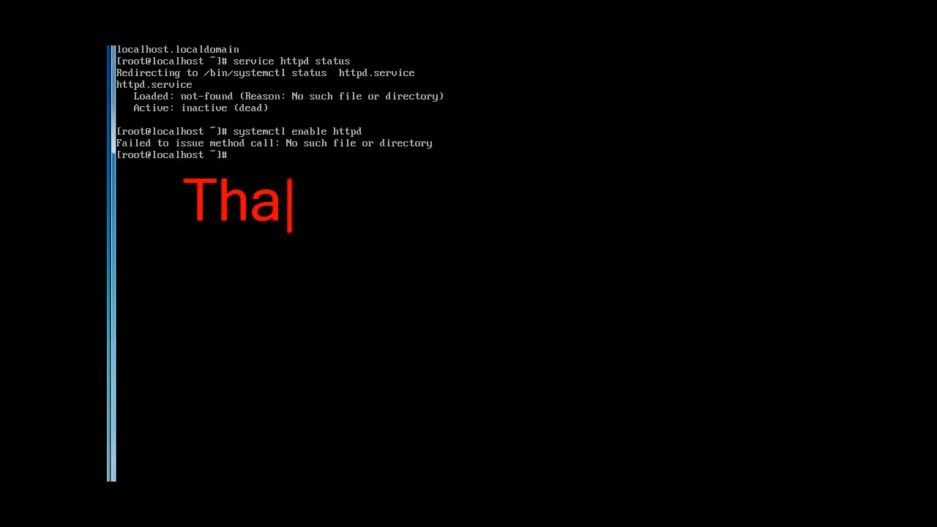